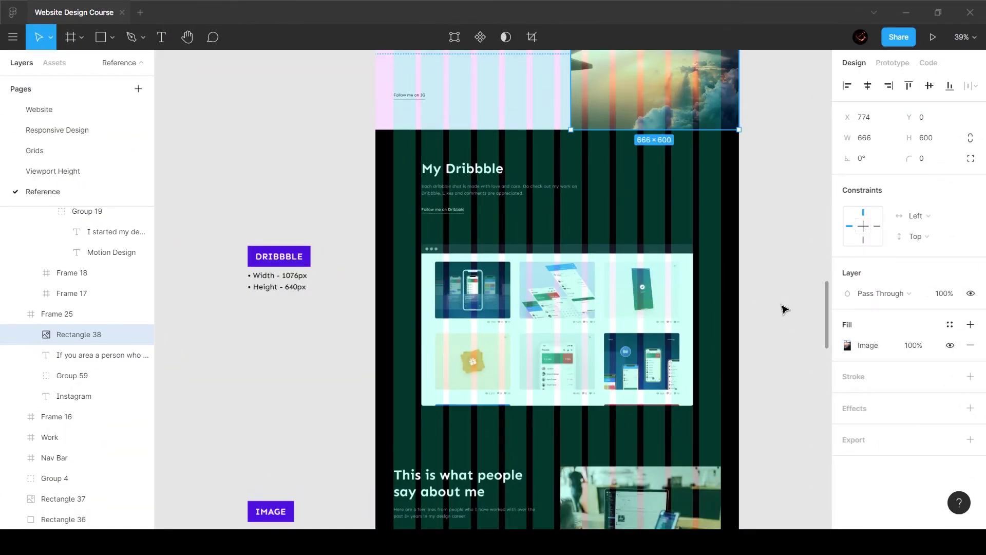
- Scroll through the Reference page's My Dribbble section and its Page Settings notes
scroll(738, 280, "up", 3)
scroll(738, 280, "down", 3)
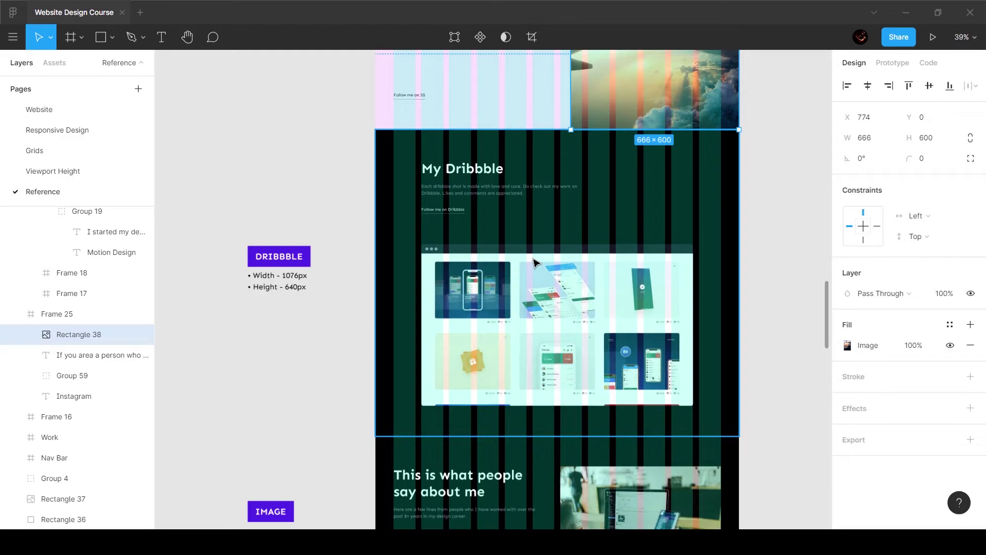
scroll(534, 263, "up", 15)
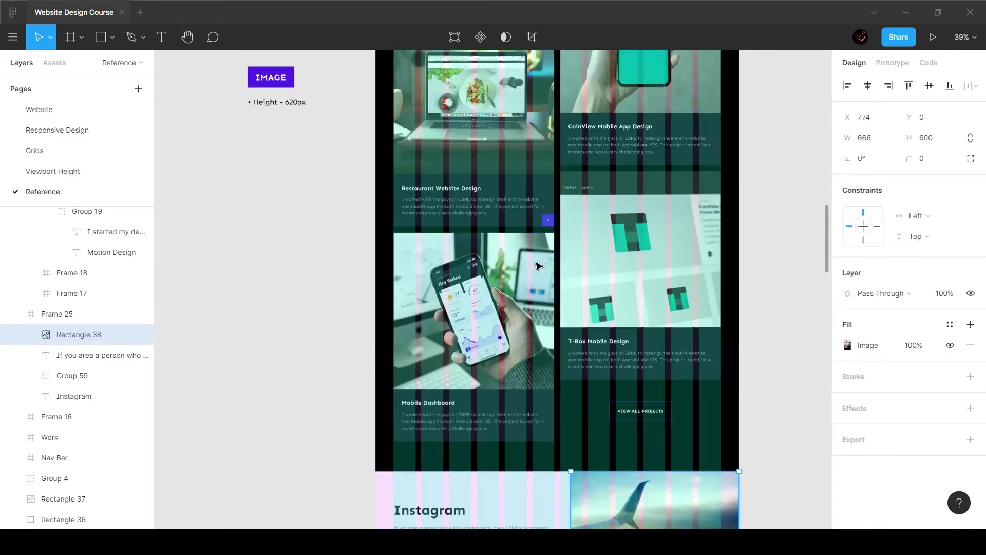
scroll(536, 265, "up", 8)
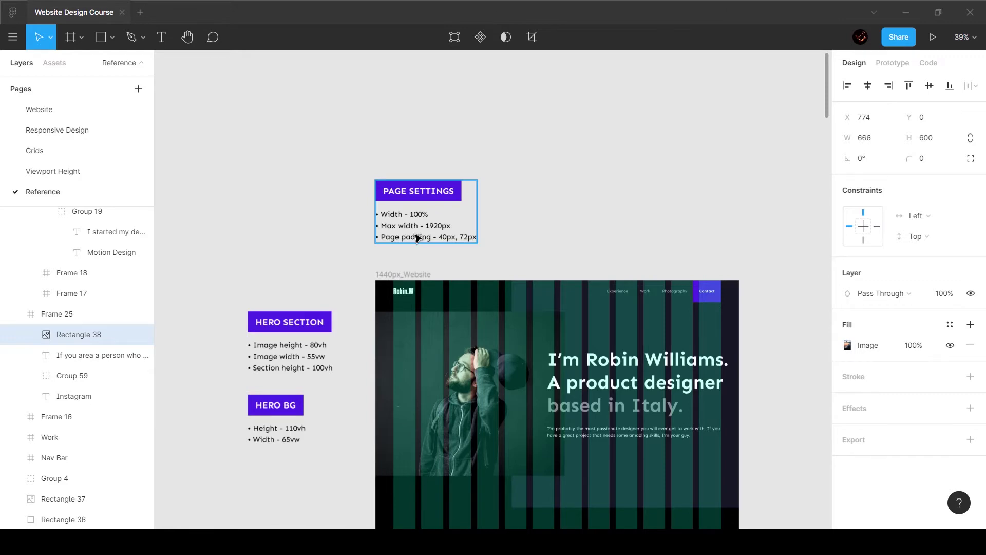
scroll(417, 237, "down", 20)
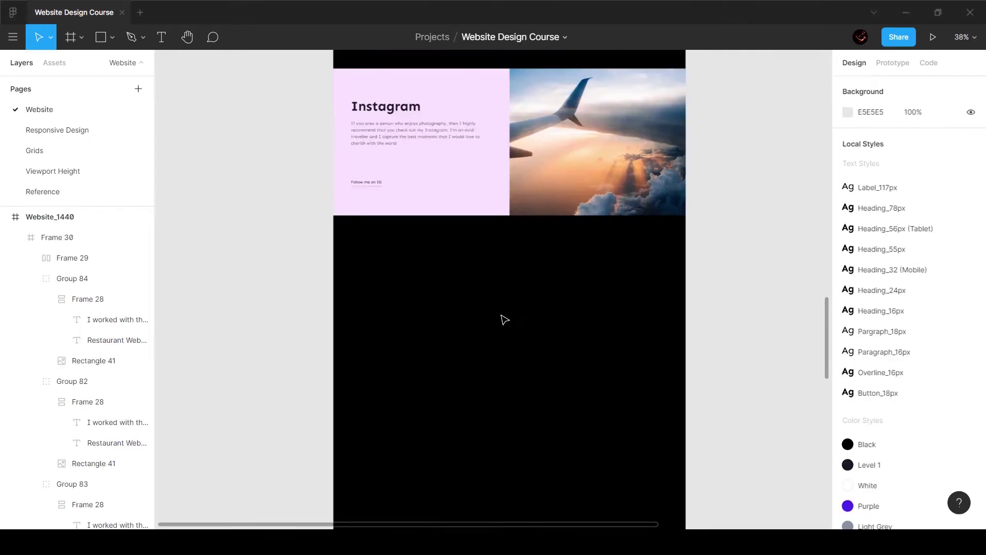
- Paste a copy of the Skillset heading and paragraph into the black area below Instagram
scroll(504, 319, "up", 10)
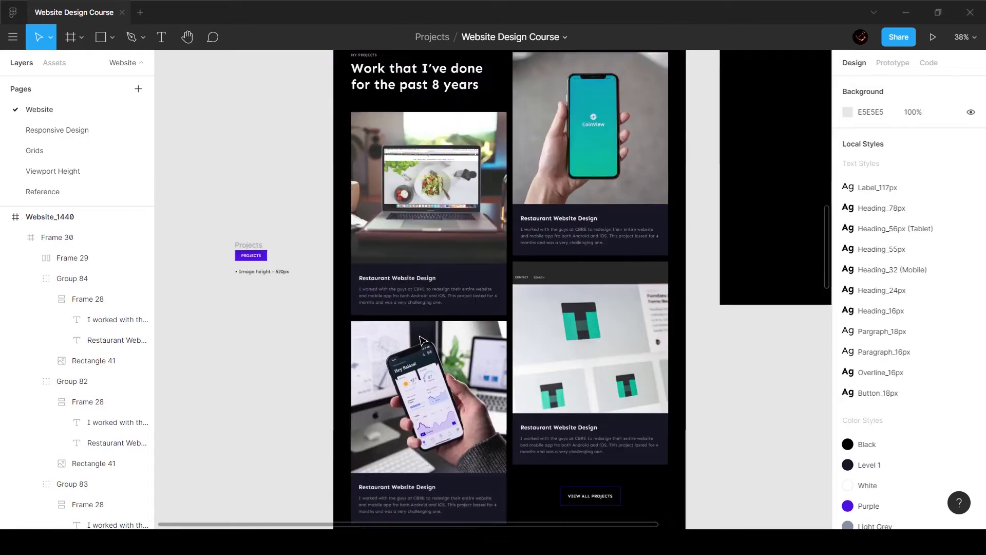
left_click(416, 262)
scroll(414, 270, "up", 5)
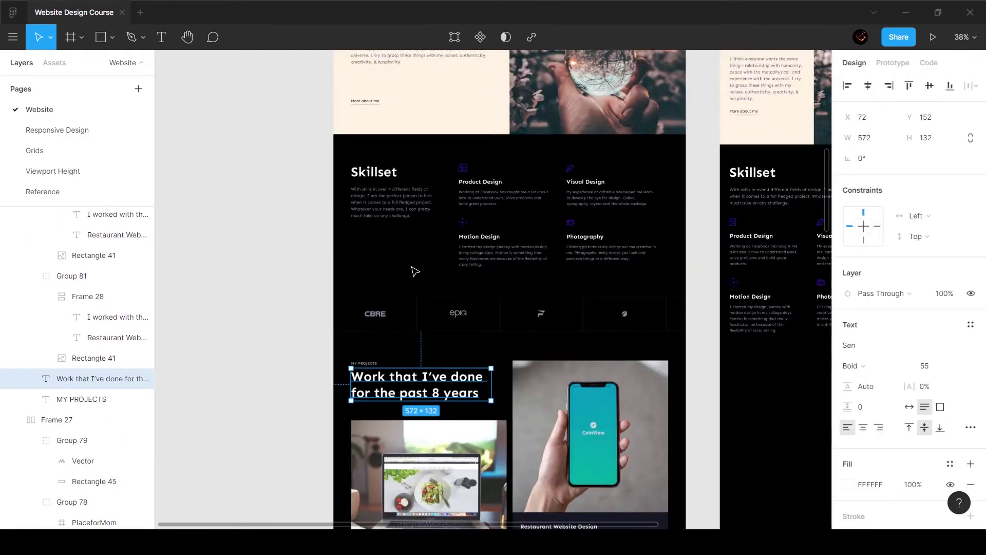
left_click(383, 228)
left_click(385, 276, "shift")
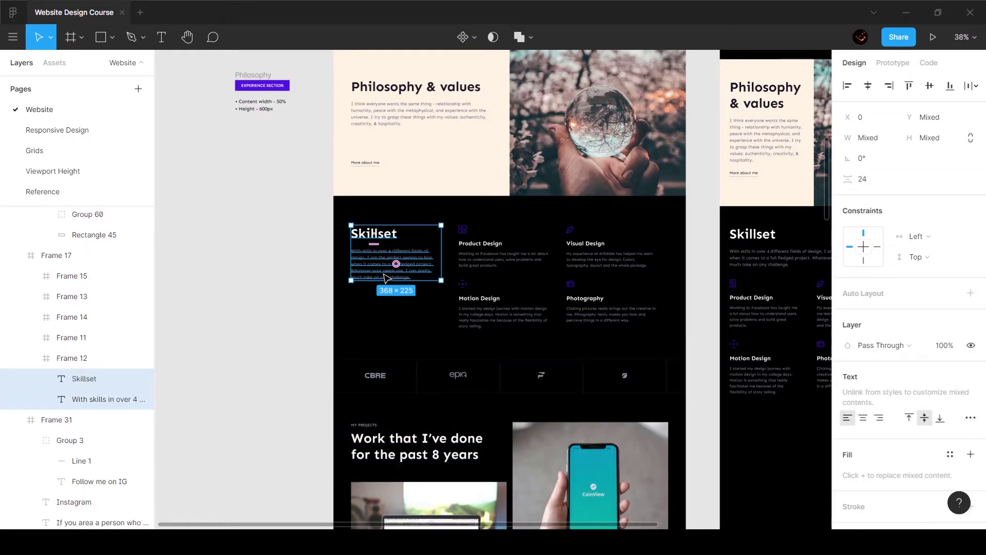
scroll(385, 278, "down", 10)
left_click(398, 377)
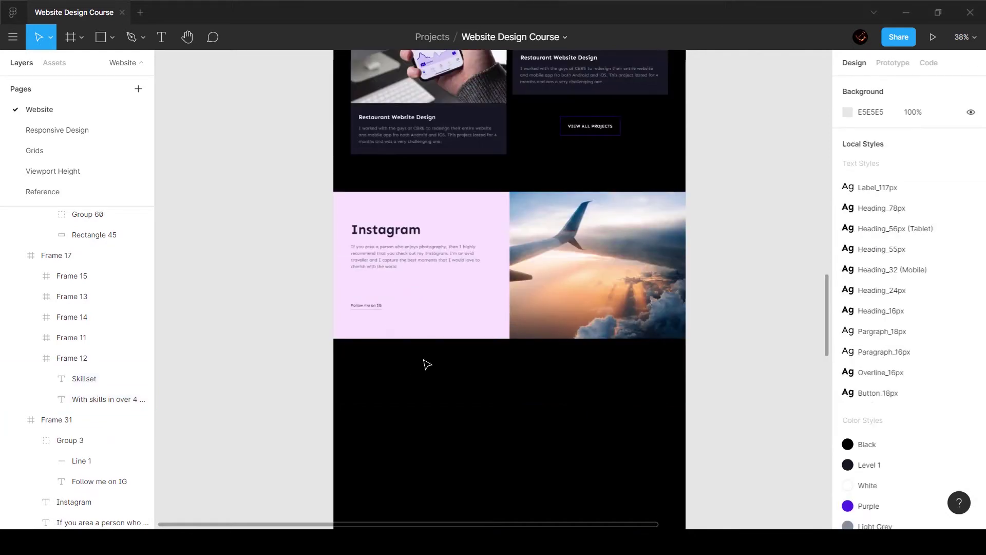
key("ctrl+v")
left_click_drag(470, 324, 410, 417)
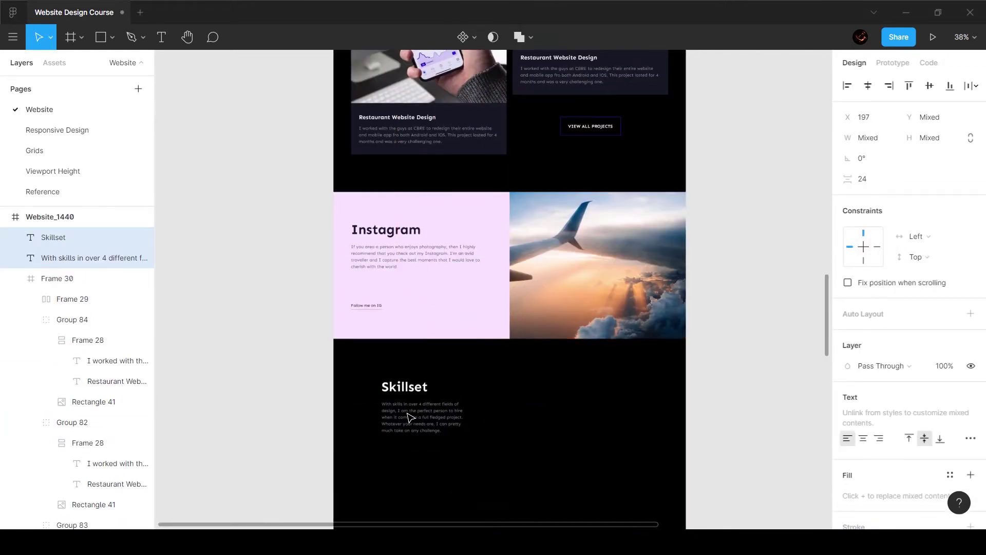
- Show the layout grid columns over the pasted text
key("ctrl+shift+4")
scroll(381, 405, "up", 5)
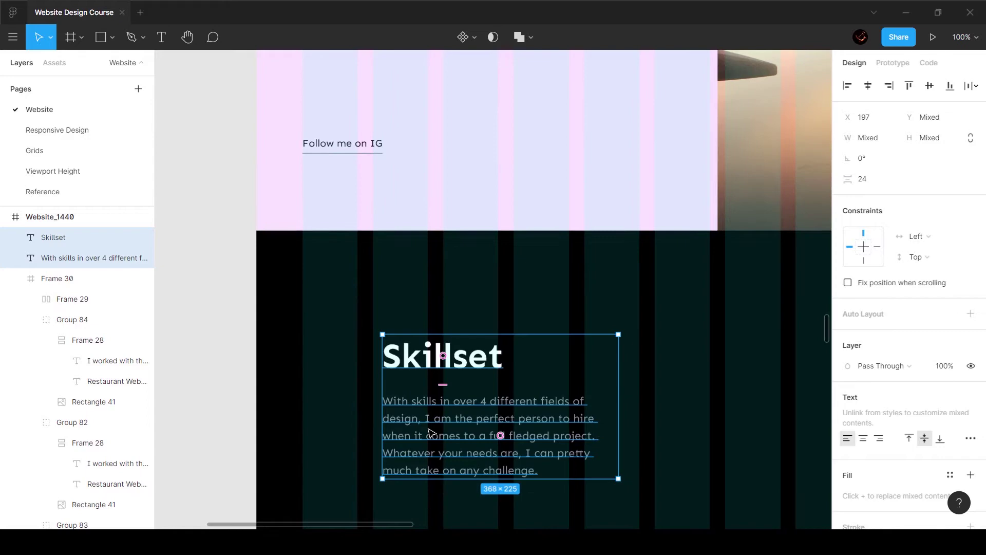
scroll(426, 422, "down", 7)
left_click(398, 448)
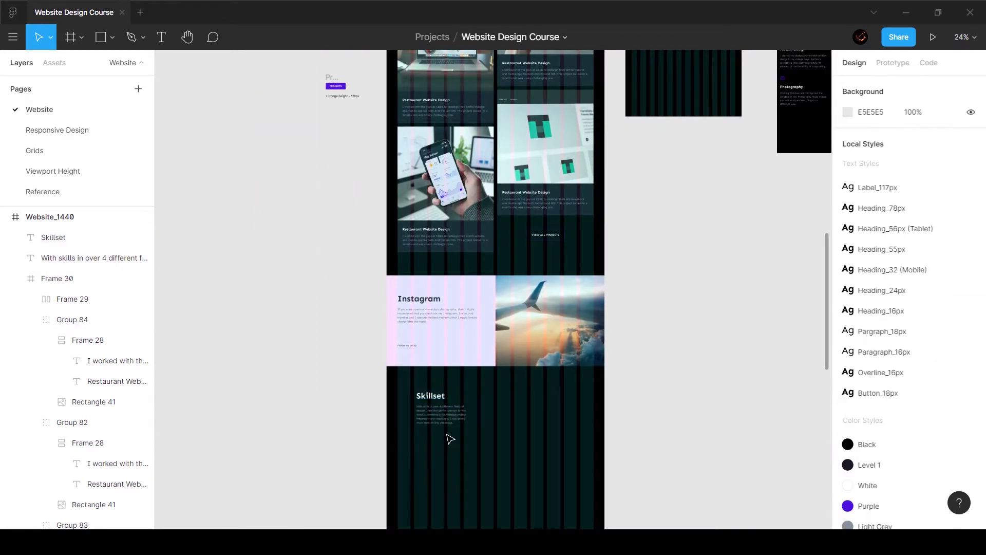
- Switch to the Reference page and view its 1076 × 640 Dribbble section
scroll(451, 439, "up", 4)
left_click(116, 194)
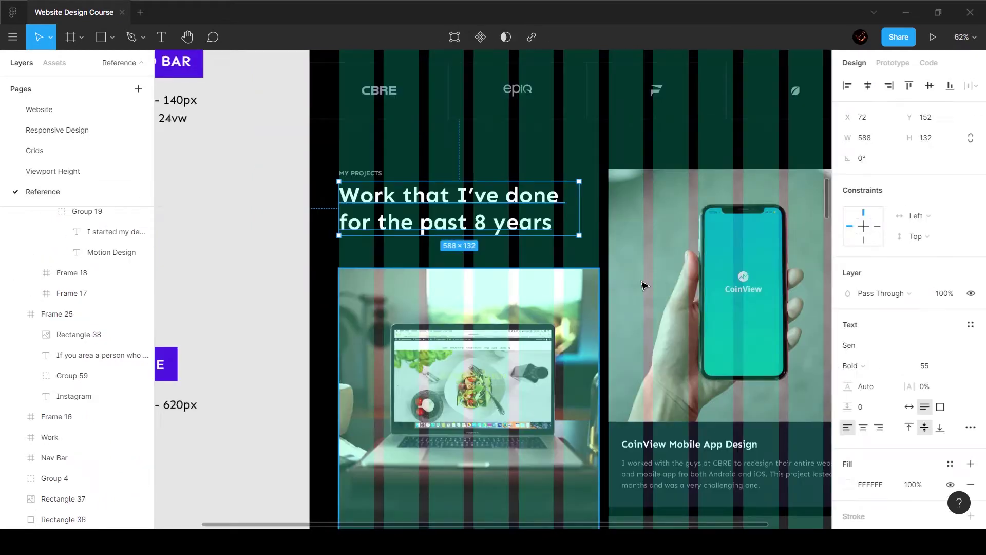
scroll(452, 205, "down", 6)
scroll(452, 176, "down", 6)
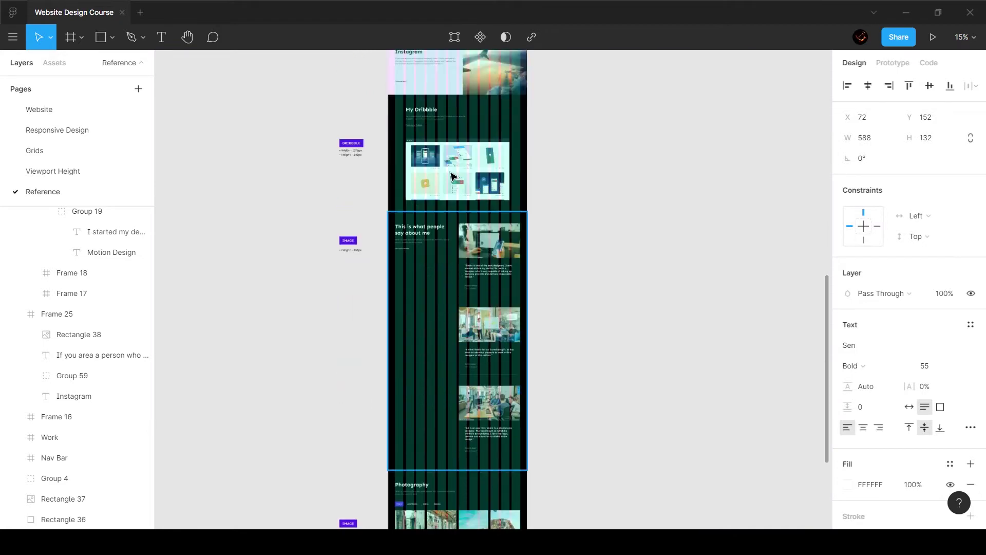
scroll(452, 177, "up", 5)
scroll(451, 176, "up", 4)
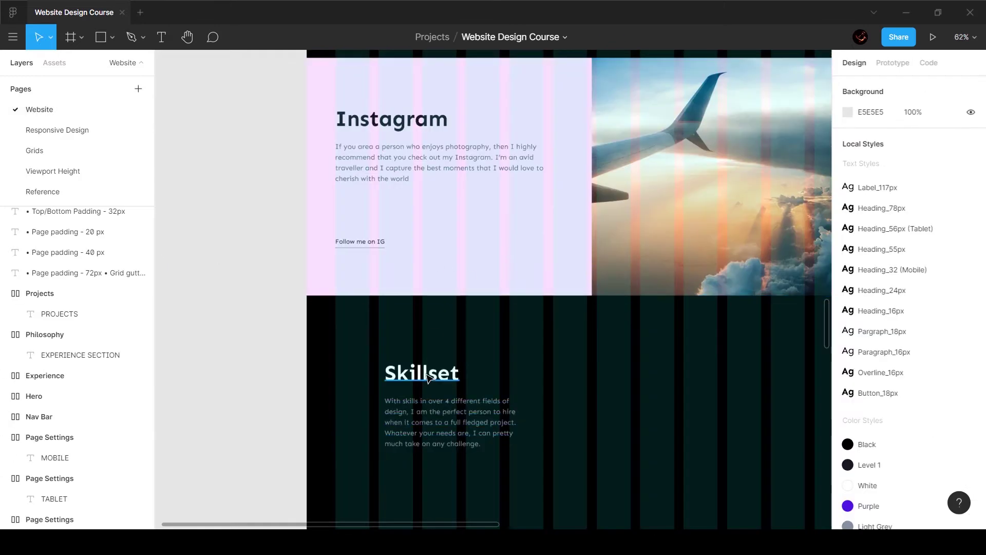
- Retype the heading as 'Dribbble' and paste the reference Dribbble paragraph in place of the old text
double_click(429, 375)
type("Dr")
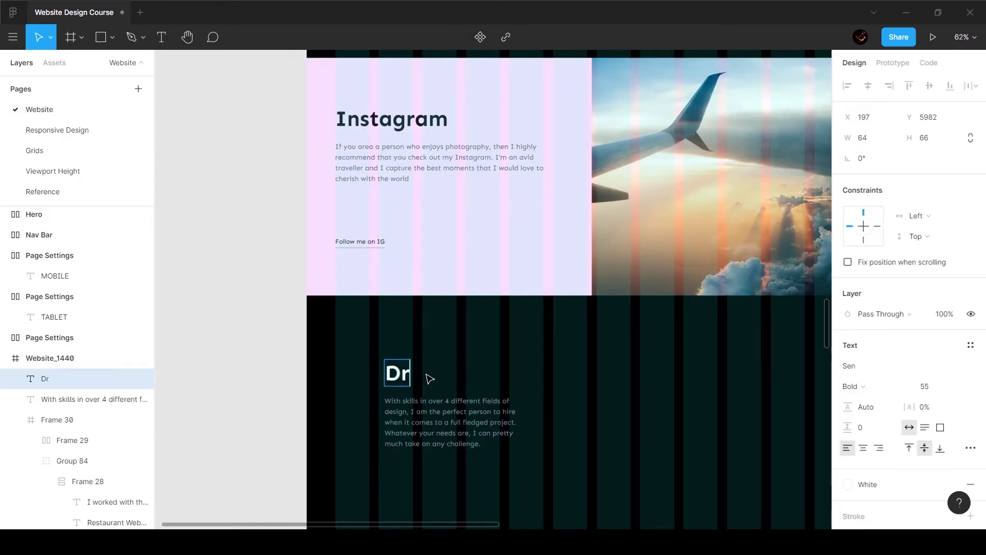
type("ibbble")
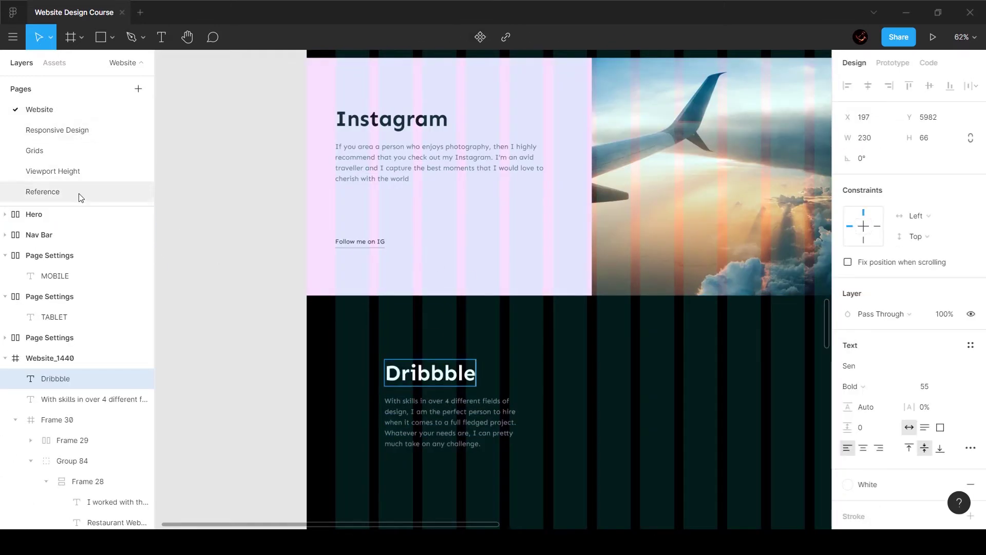
left_click(81, 194)
left_click(382, 157)
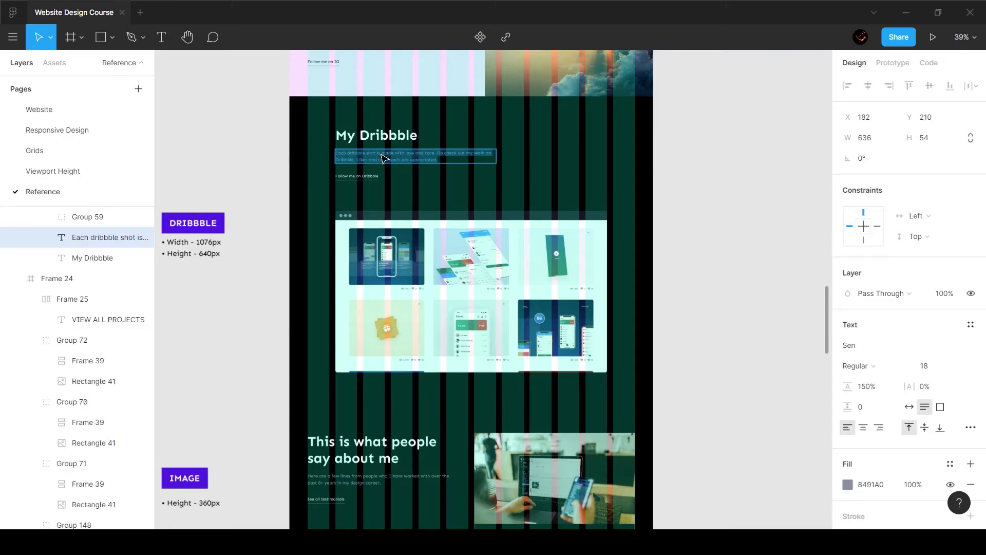
left_click(66, 106)
key("ctrl+v")
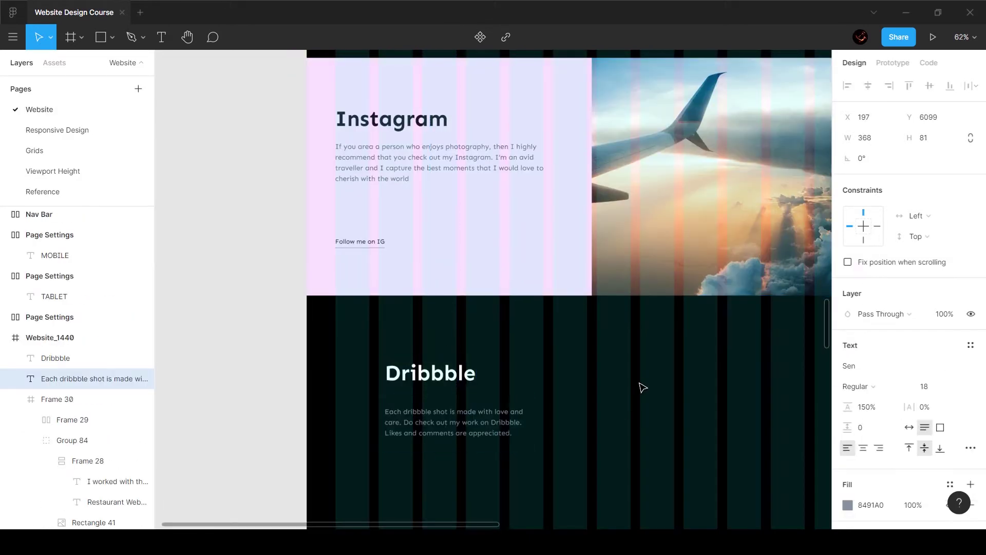
- Apply the Pargraph_18px text style and widen the paragraph to 731 px
left_click_drag(548, 419, 587, 420)
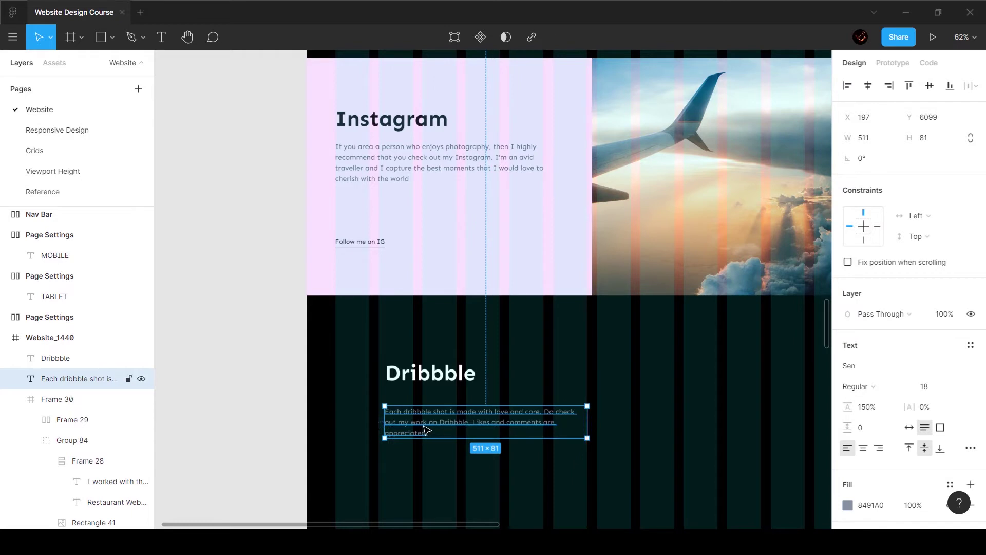
left_click(971, 344)
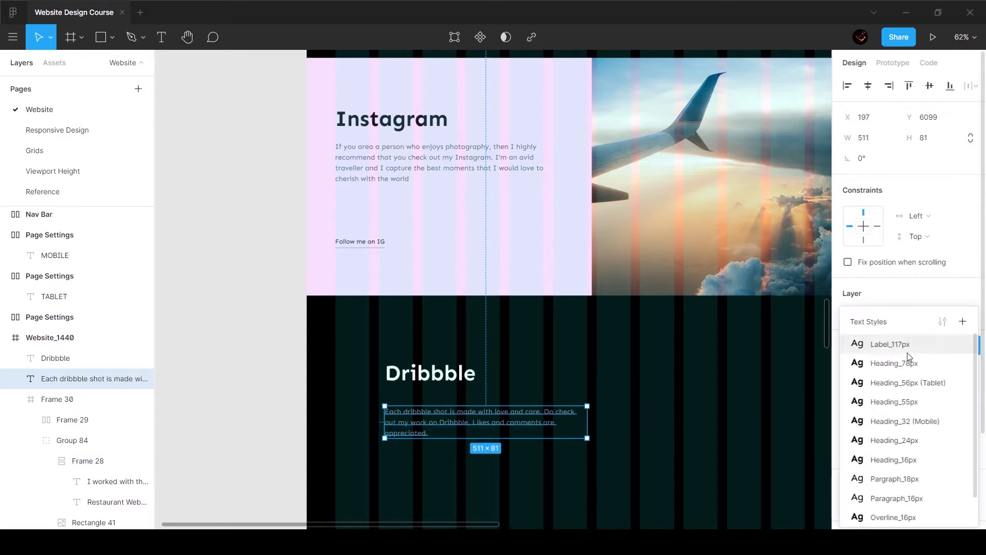
left_click(901, 483)
key("shift+0")
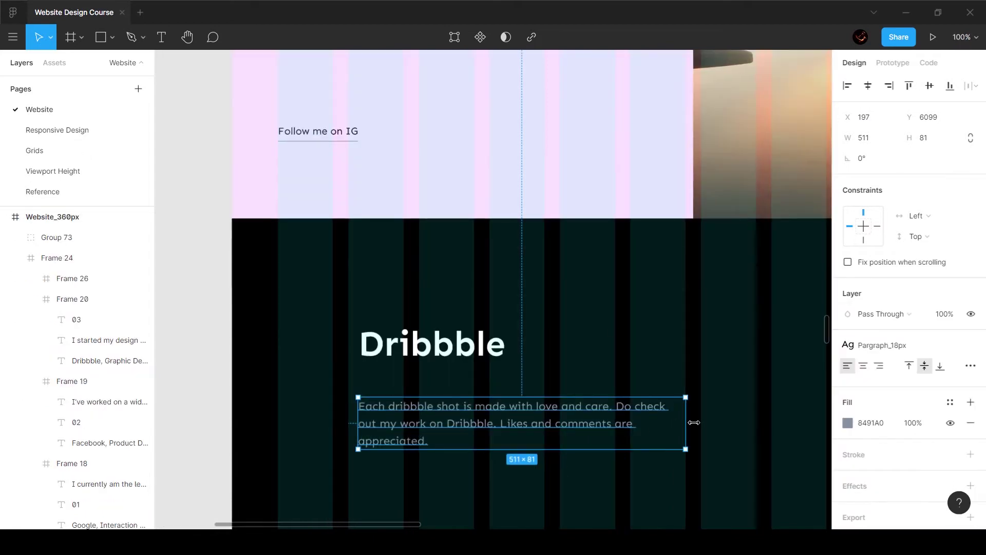
scroll(683, 415, "down", 5)
left_click_drag(725, 418, 738, 417)
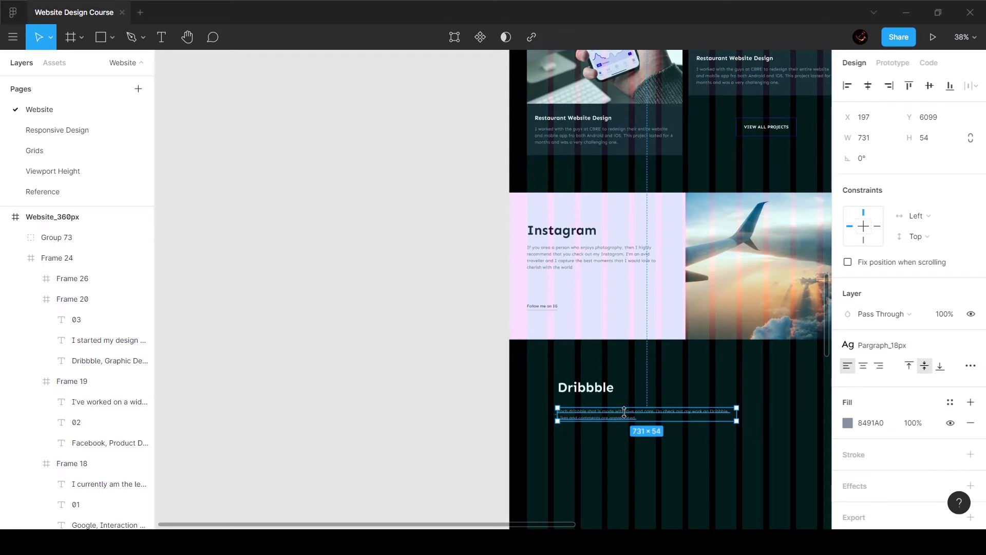
key("shift+0")
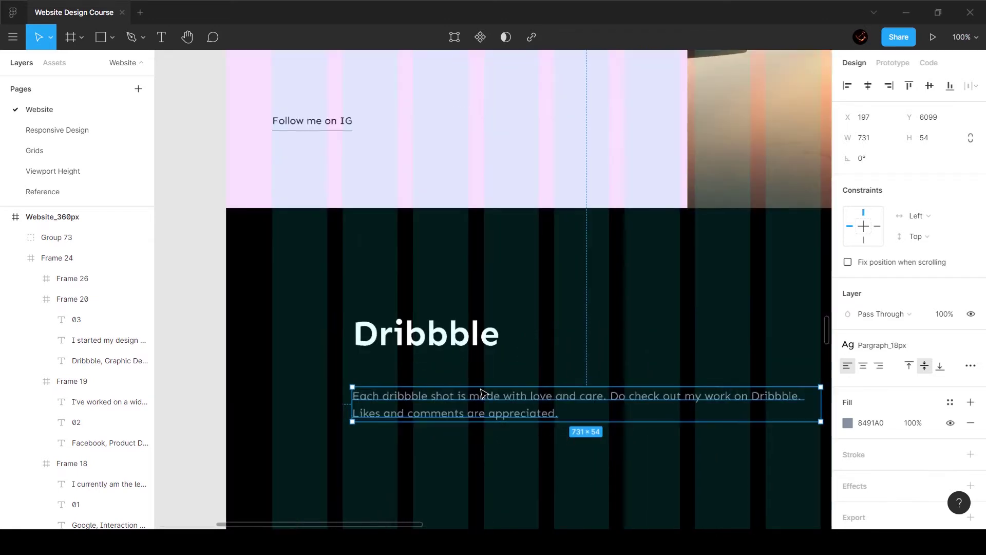
- Move the paragraph up under the heading and shift both about 19 px left
left_click_drag(482, 408, 484, 392)
left_click(400, 334)
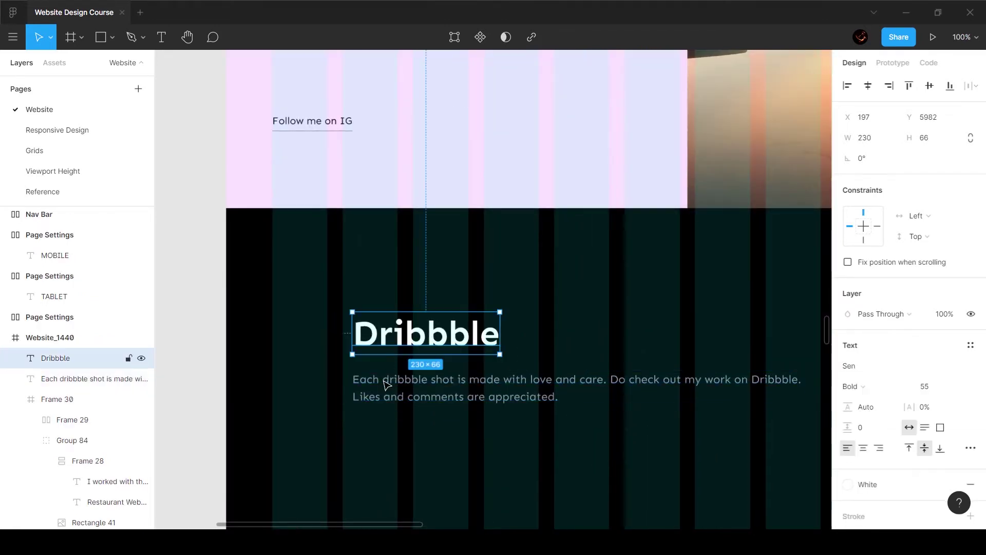
left_click(385, 389, "shift")
left_click_drag(377, 352, 368, 352)
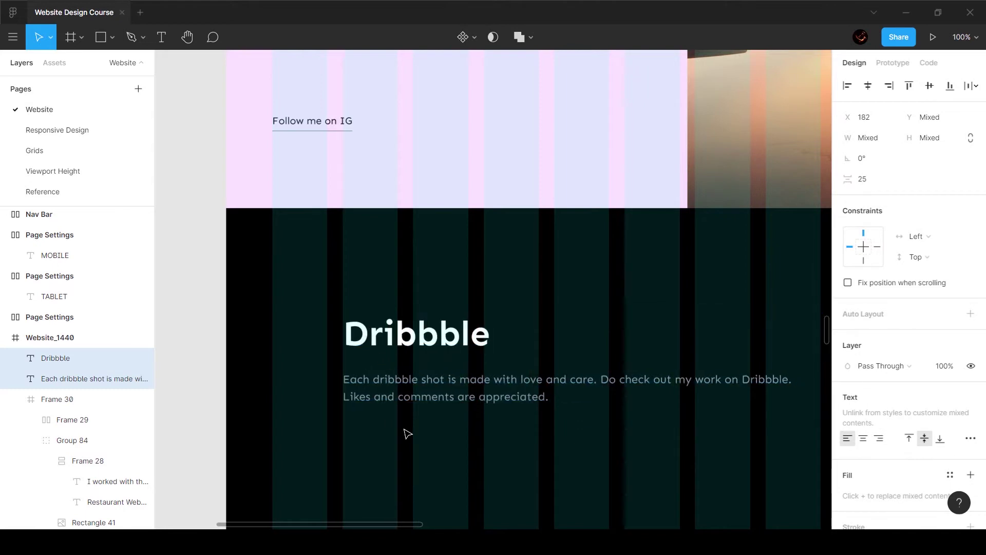
left_click(405, 434)
left_click(406, 389)
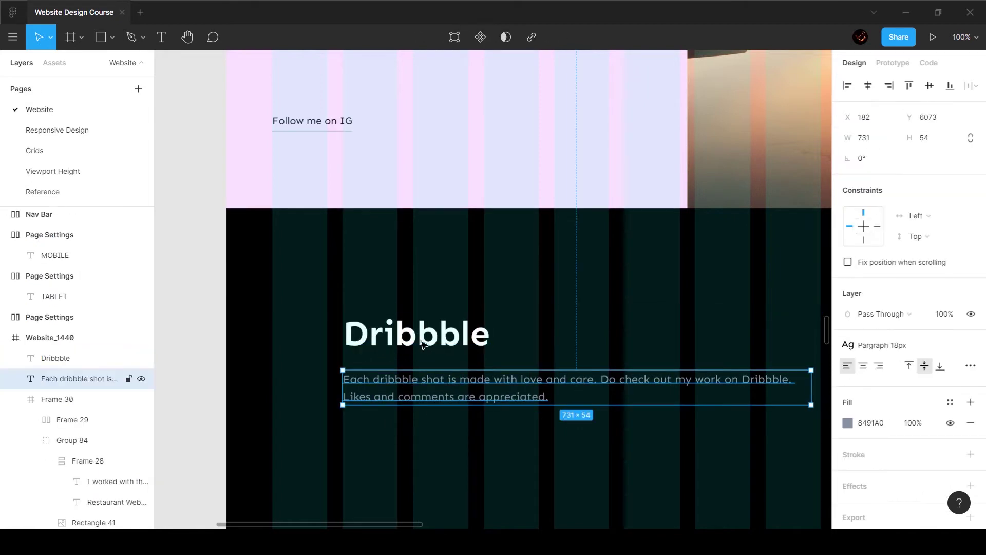
left_click(535, 303)
left_click(331, 135)
- Copy the 'Follow me on IG' link into the Dribbble section under the paragraph
left_click(324, 127)
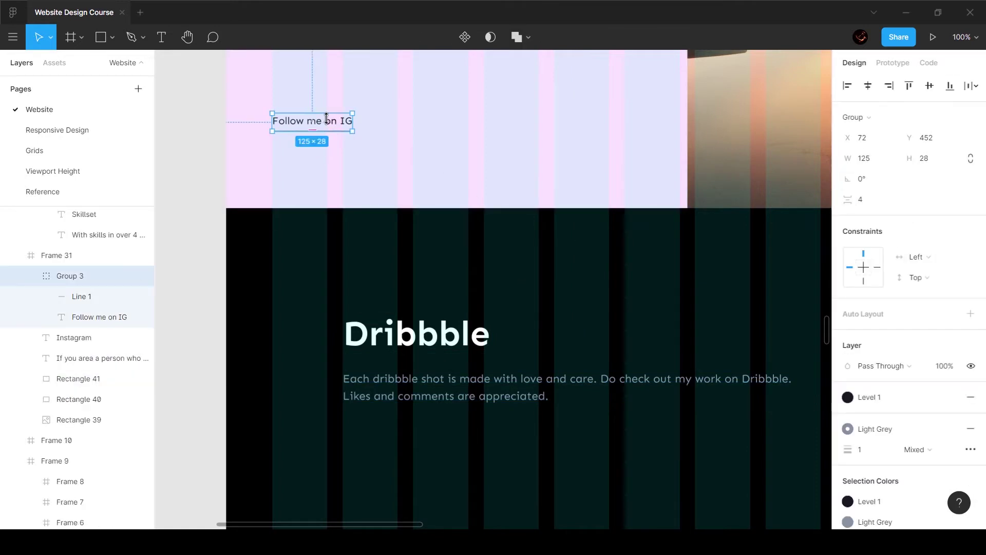
left_click_drag(327, 118, 401, 465)
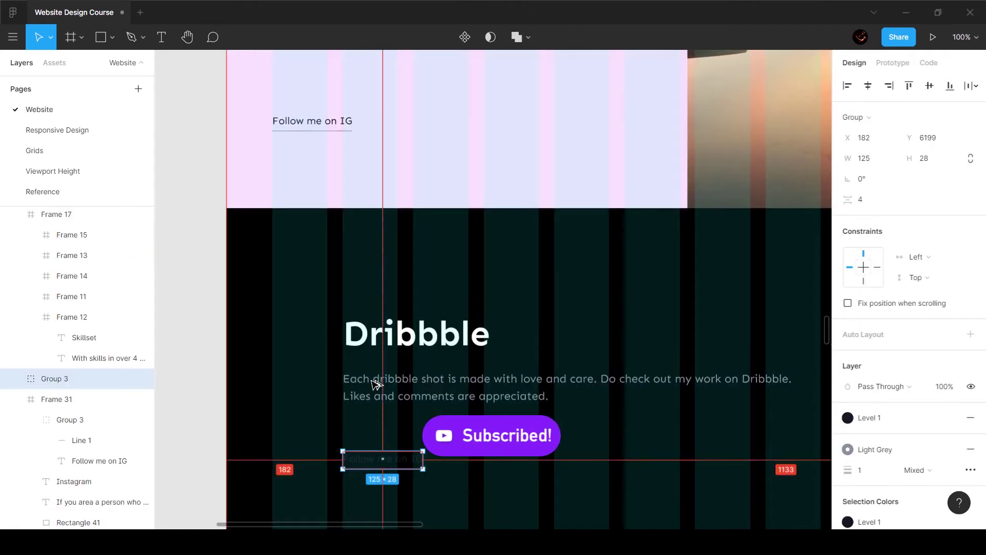
key("shift+Up")
key("shift+Up")
key("shift+Up")
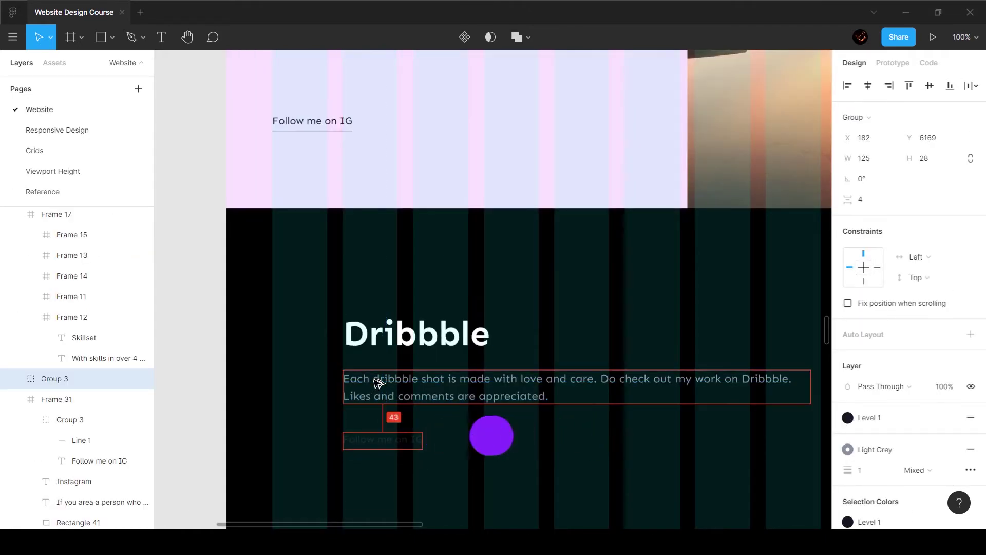
key("Escape")
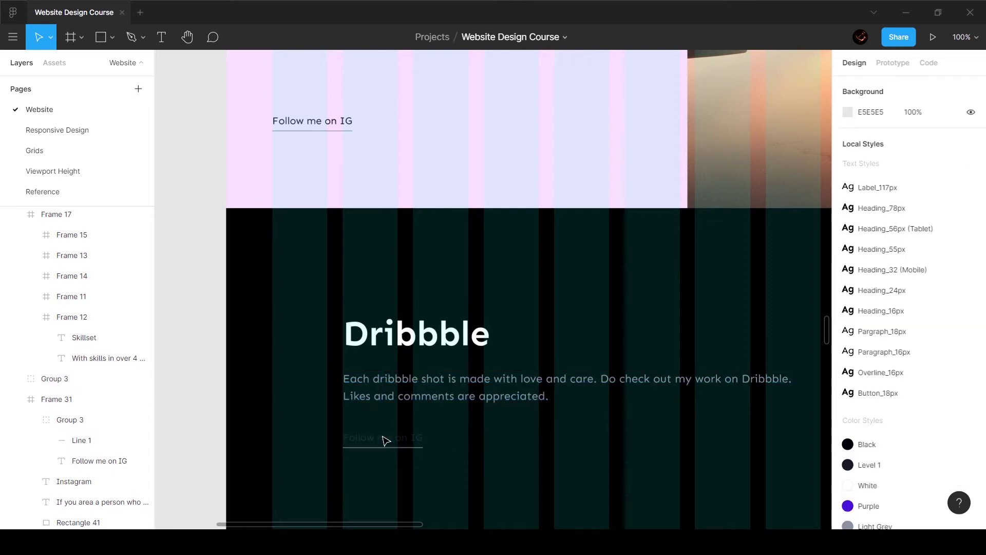
- Make the copied link text White and retype it as 'Follow me on Dribbble'
double_click(386, 440)
left_click(884, 382)
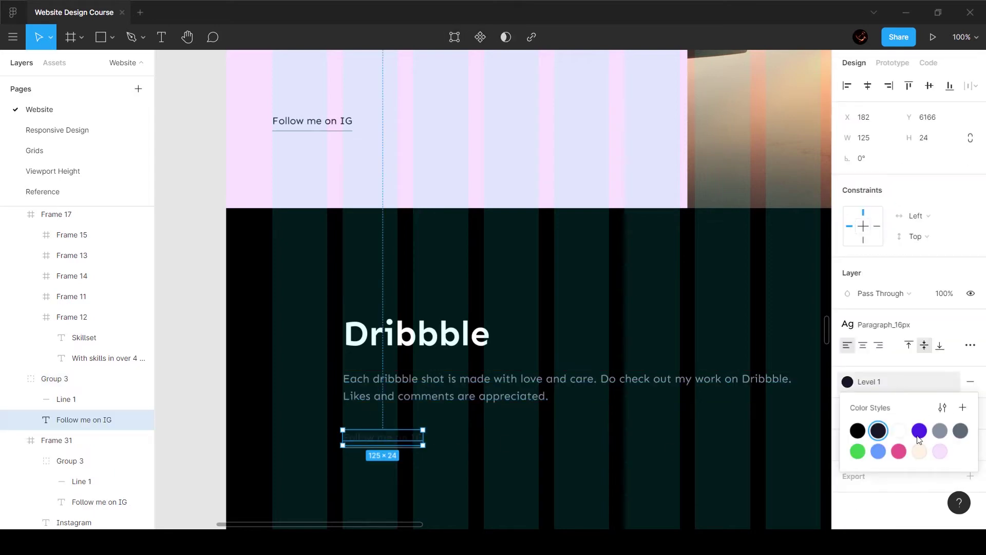
left_click(900, 432)
left_click(585, 466)
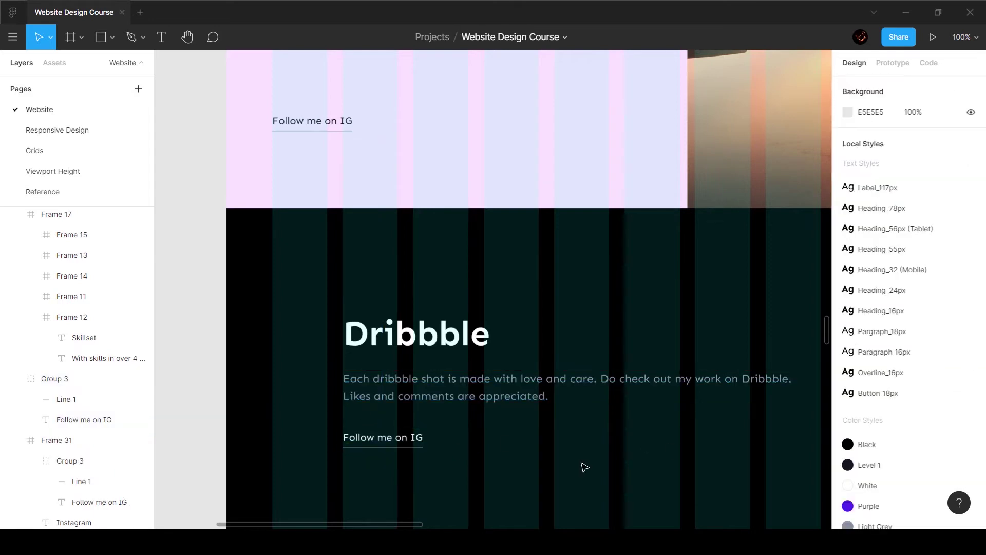
left_click(419, 437)
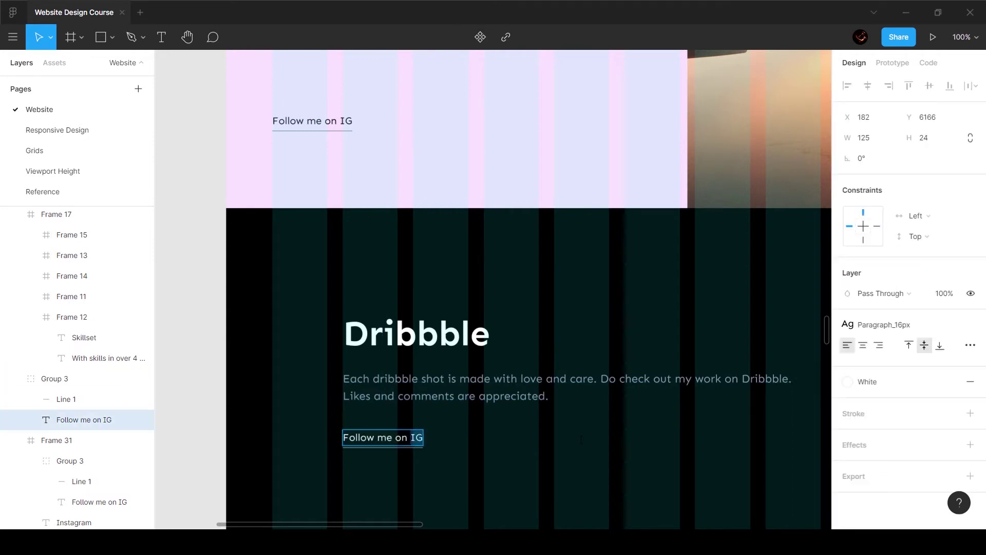
type("Dribbble")
key("Escape")
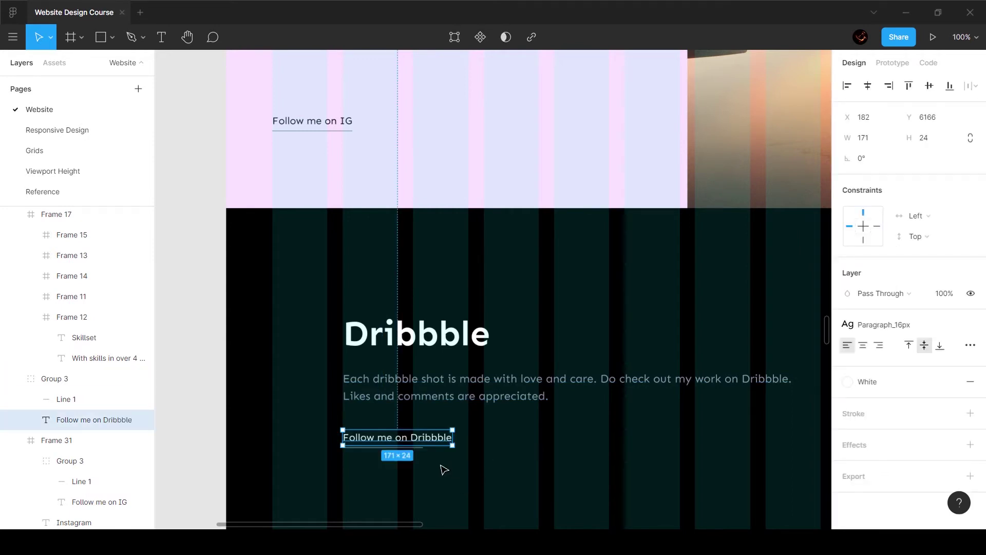
- Stretch the link's underline to the 171 px text width
scroll(444, 469, "up", 5)
left_click(413, 438)
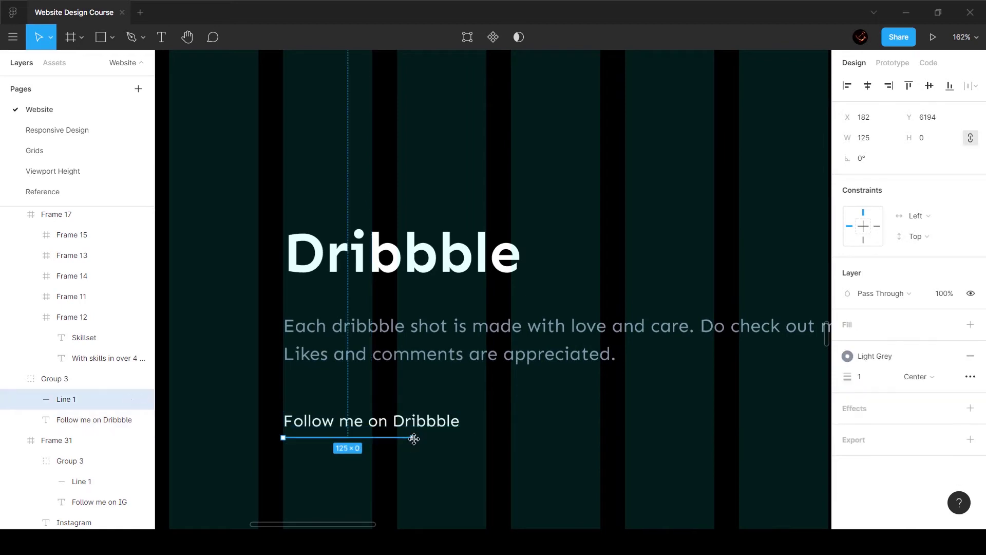
left_click_drag(450, 439, 460, 438)
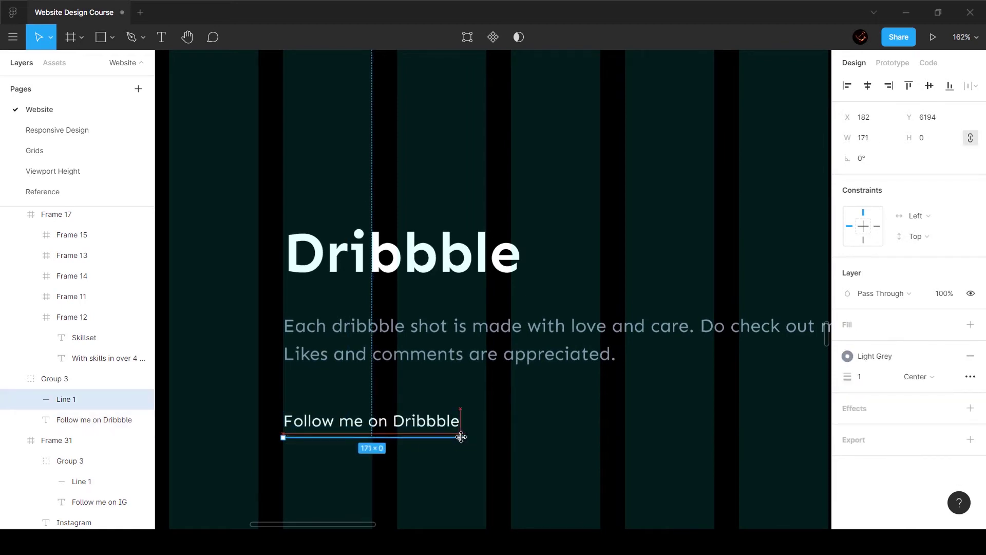
- Narrow the Dribbble paragraph to 636 px wide
left_click(532, 407)
scroll(533, 407, "down", 10)
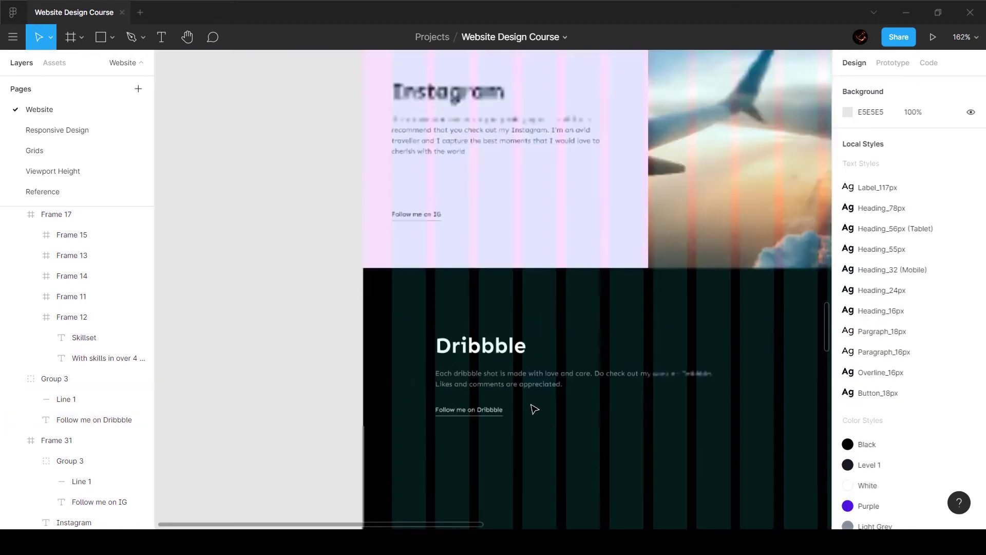
scroll(606, 431, "down", 4)
scroll(606, 431, "right", 5)
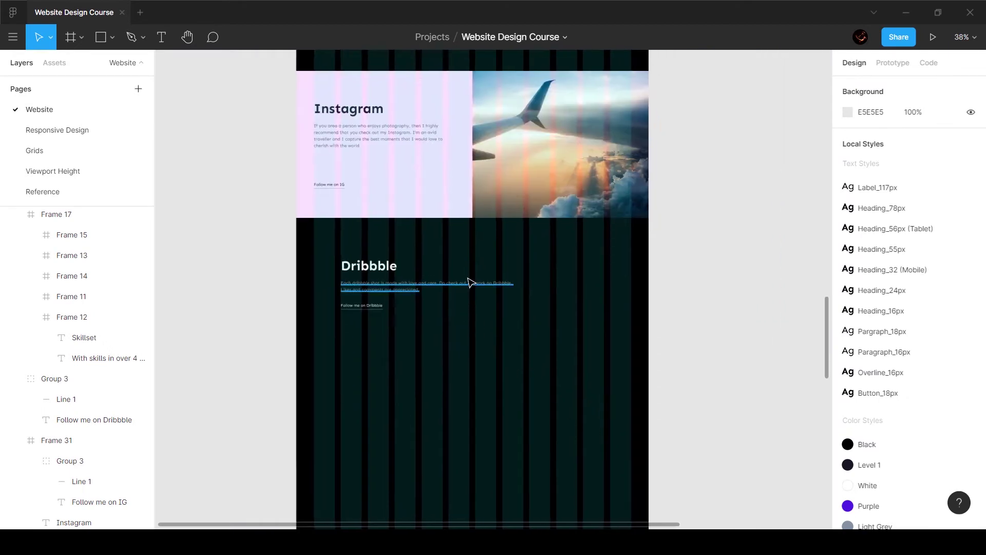
left_click(512, 287)
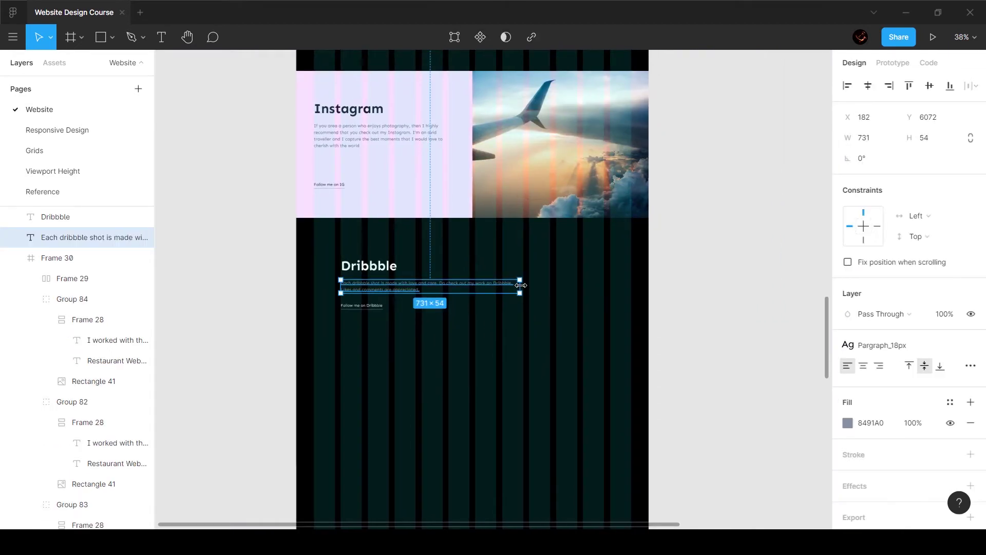
left_click_drag(508, 285, 497, 286)
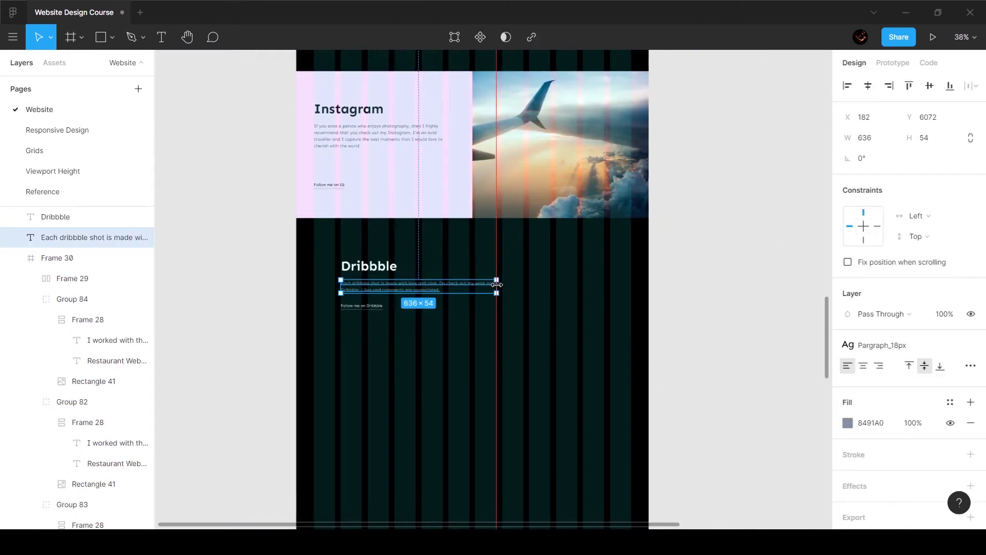
left_click(529, 326)
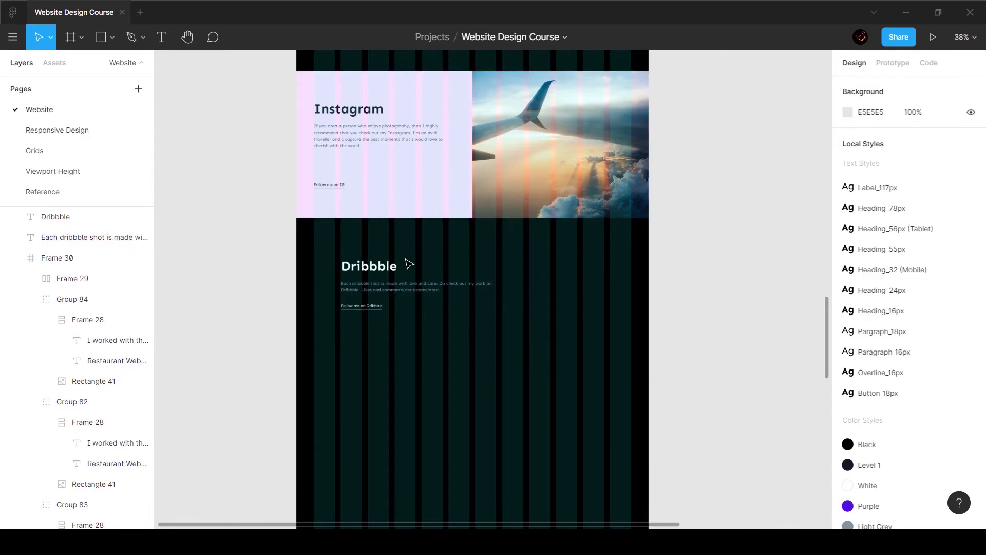
- Move the heading, paragraph and link up to 120 px spacing, then reselect all three
left_click_drag(356, 321, 375, 222)
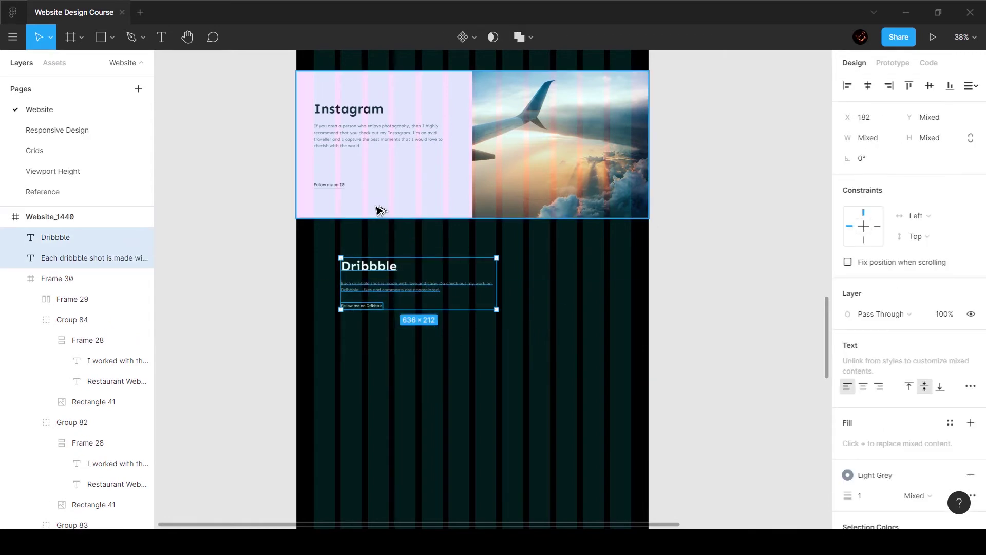
key("shift+Up")
key("shift+Up")
key("shift+Up")
key("shift+Up")
key("Up")
key("Up")
key("Up")
key("Up")
key("Up")
key("Up")
key("Up")
key("Up")
key("Up")
key("Up")
key("Up")
key("Up")
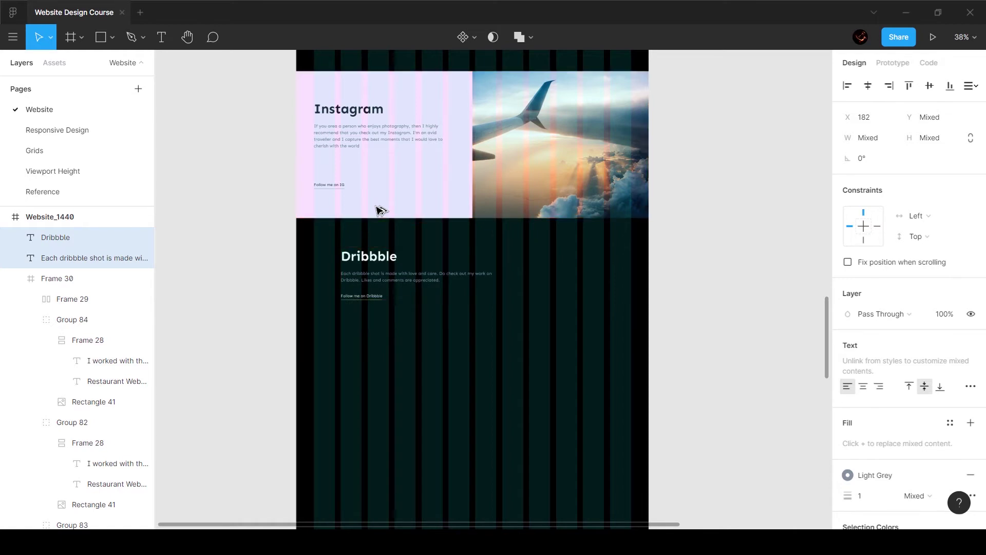
left_click(390, 346)
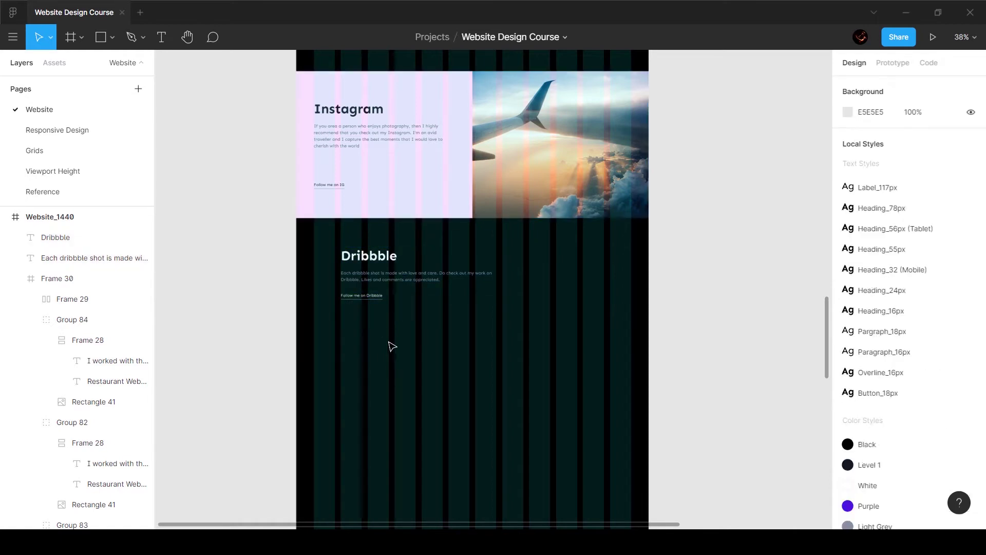
left_click_drag(375, 299, 390, 247)
- Group the Dribbble text block as Group 85, then inspect the reference mockup's top bar and dots
key("ctrl+g")
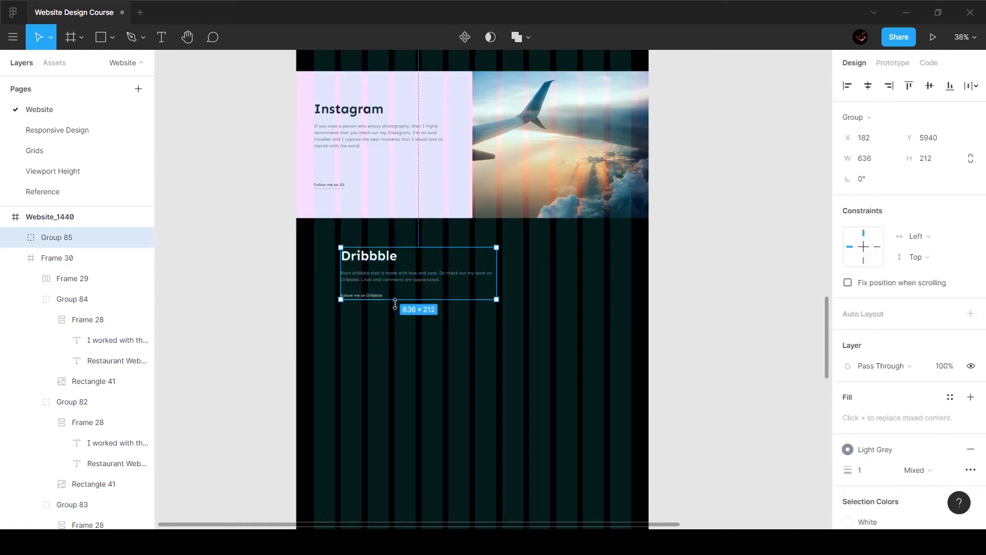
left_click(57, 192)
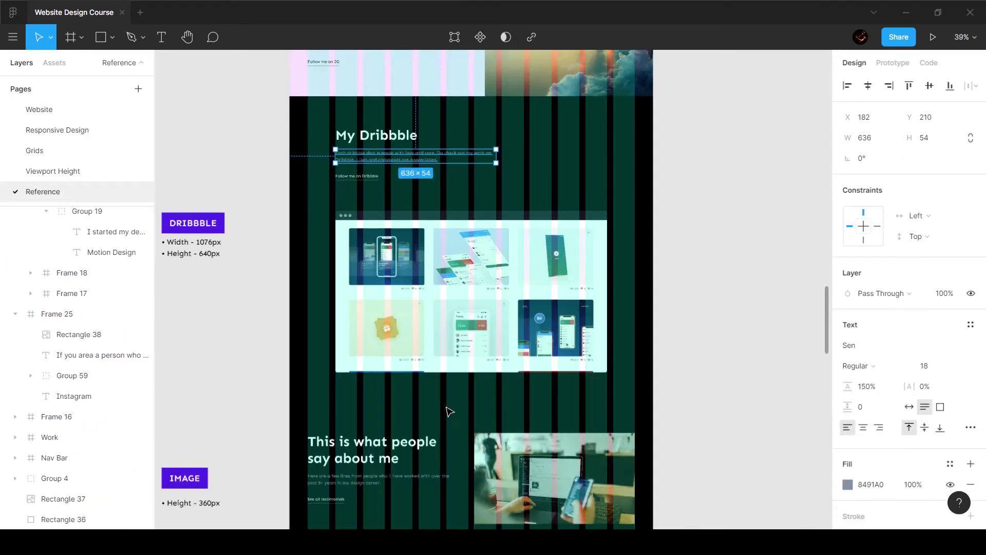
scroll(370, 213, "up", 5)
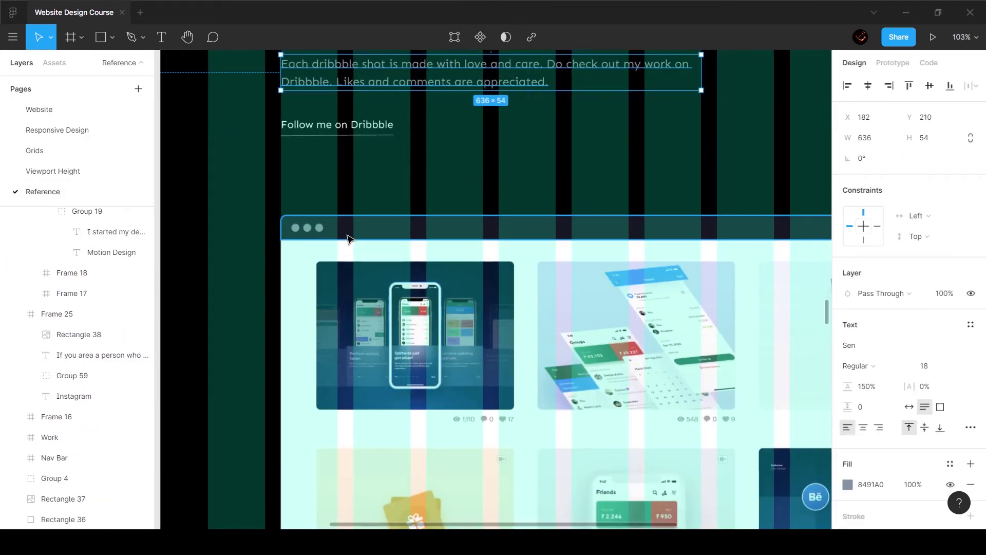
left_click(311, 224)
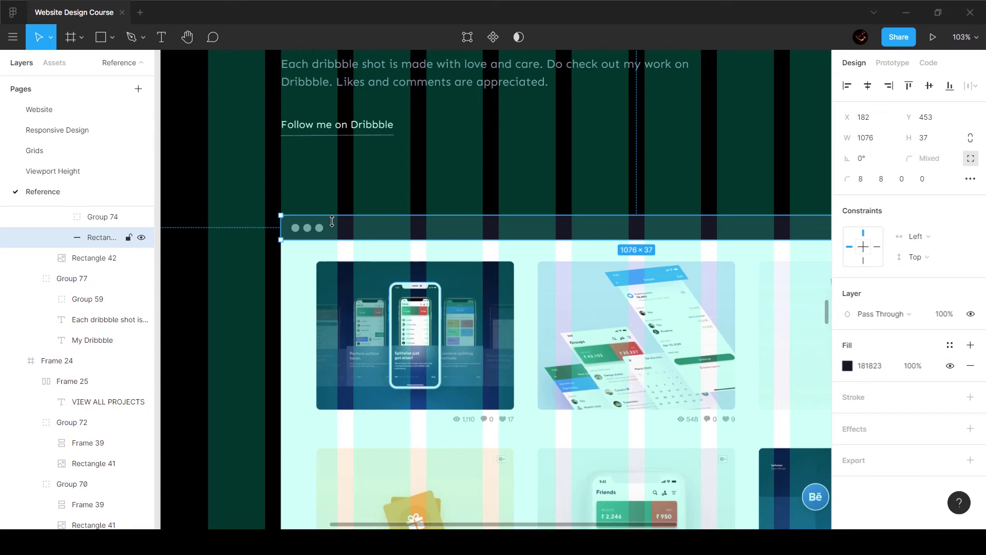
key("ctrl+shift+4")
left_click(352, 247)
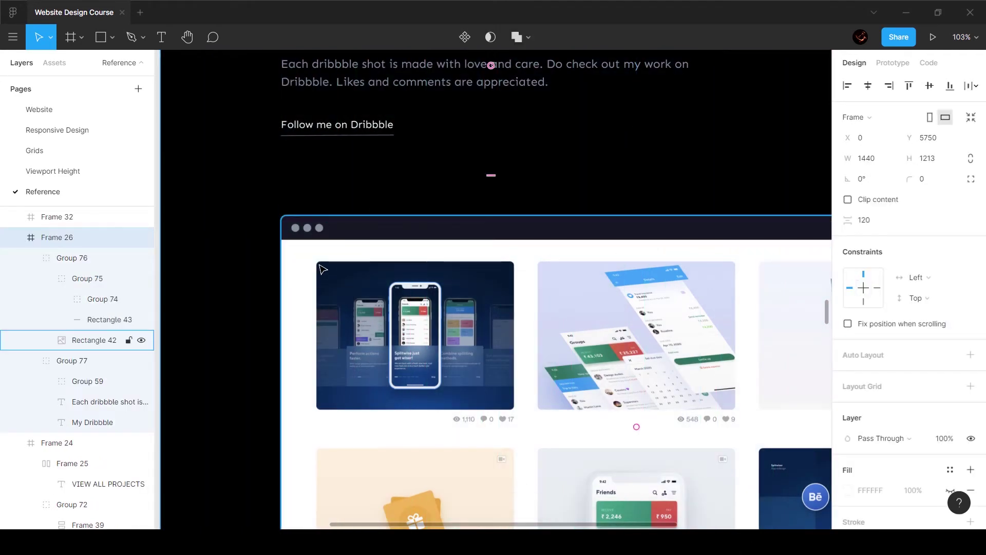
left_click(381, 227)
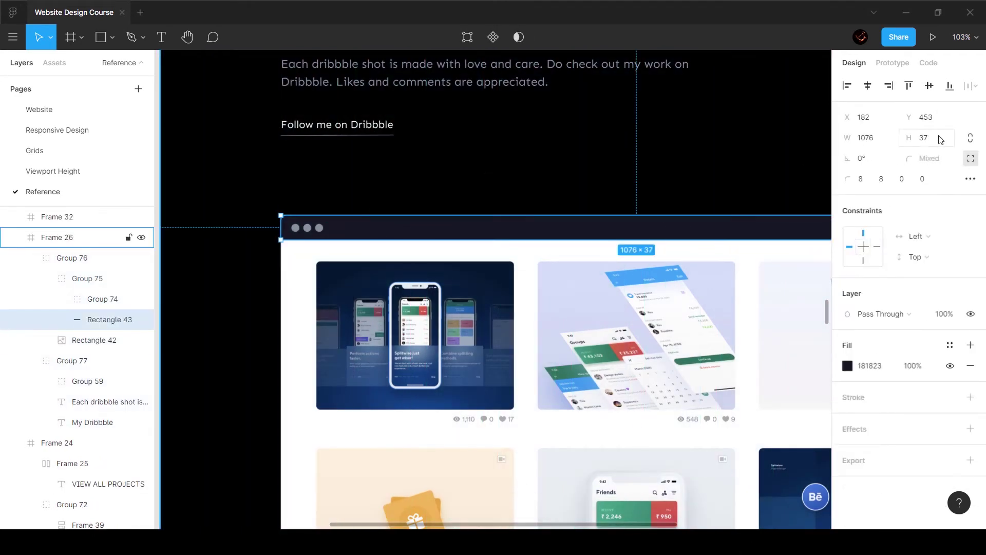
double_click(319, 227)
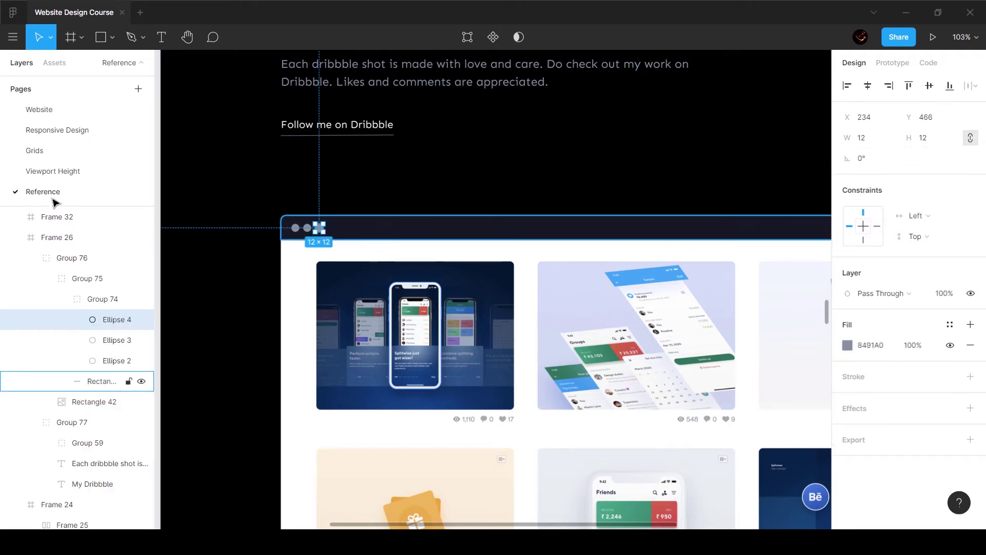
- Return to the Website page with the layout grids showing over the Dribbble section
left_click(39, 109)
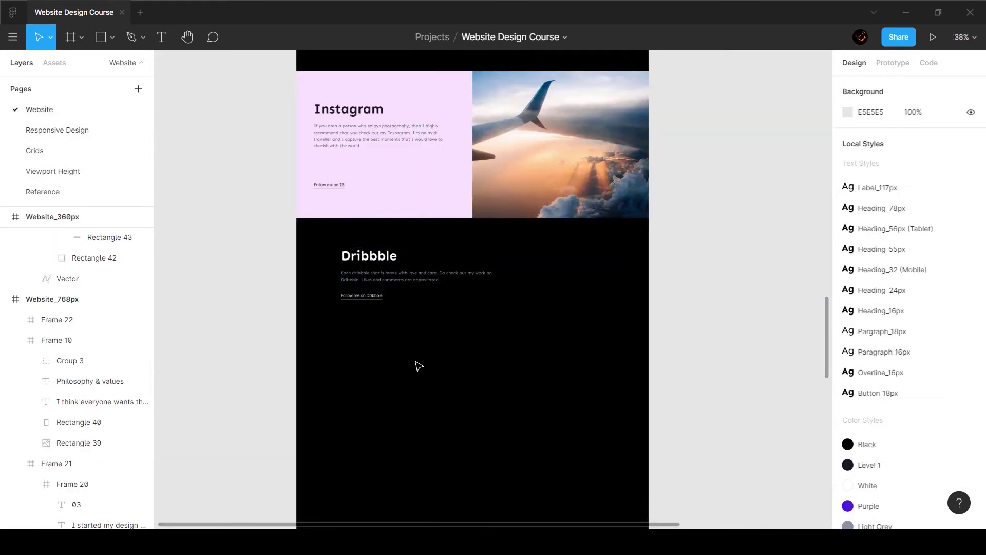
key("ctrl+shift+4")
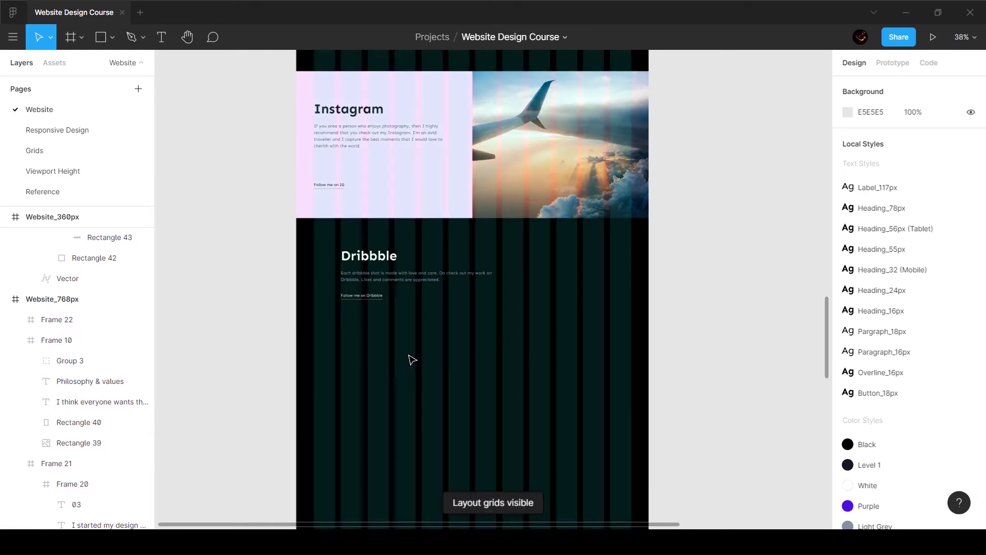
scroll(412, 359, "up", 5)
scroll(412, 360, "down", 2)
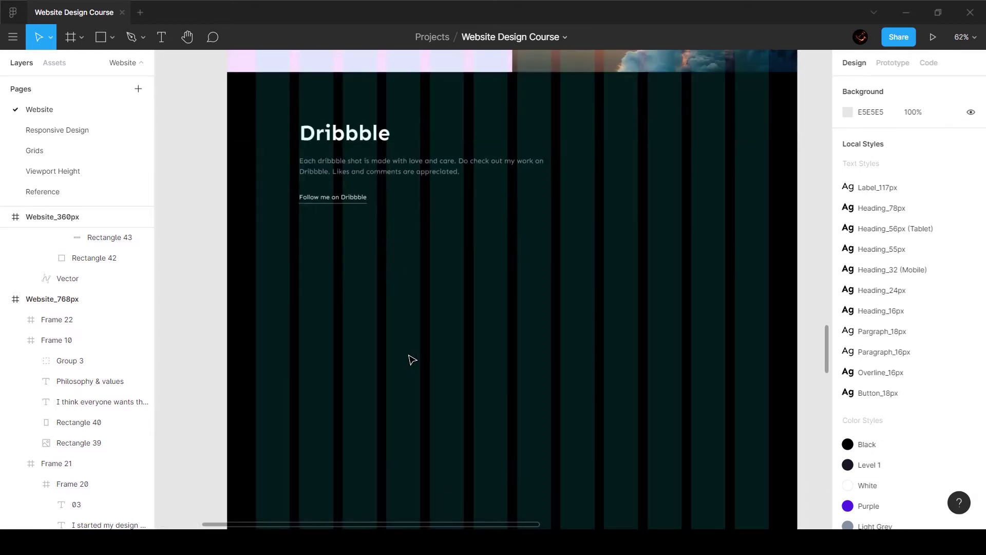
- Draw a 1076-wide bar below the Dribbble link and set its height to 36
key("r")
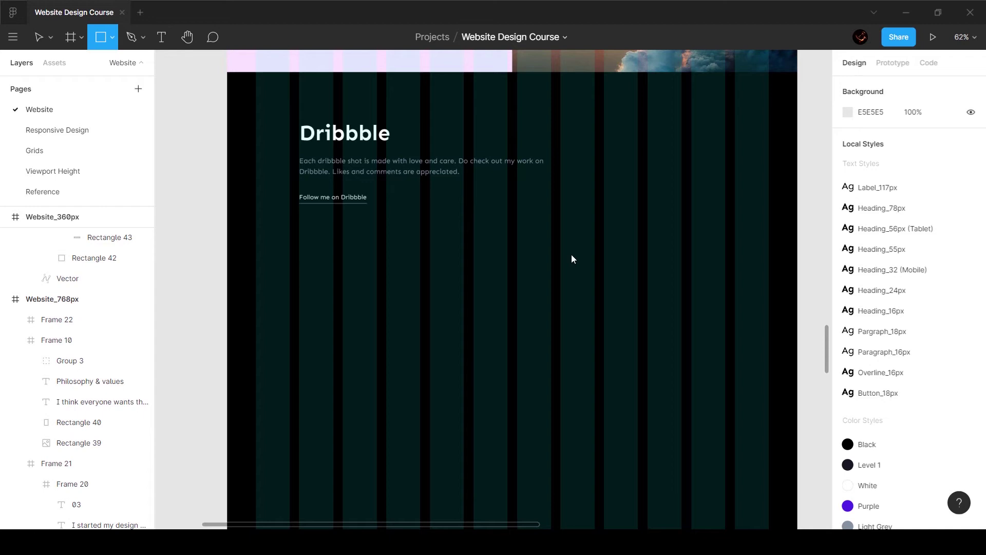
mouse_move(300, 226)
left_mouse_down()
mouse_move(777, 254)
mouse_move(726, 254)
left_mouse_up()
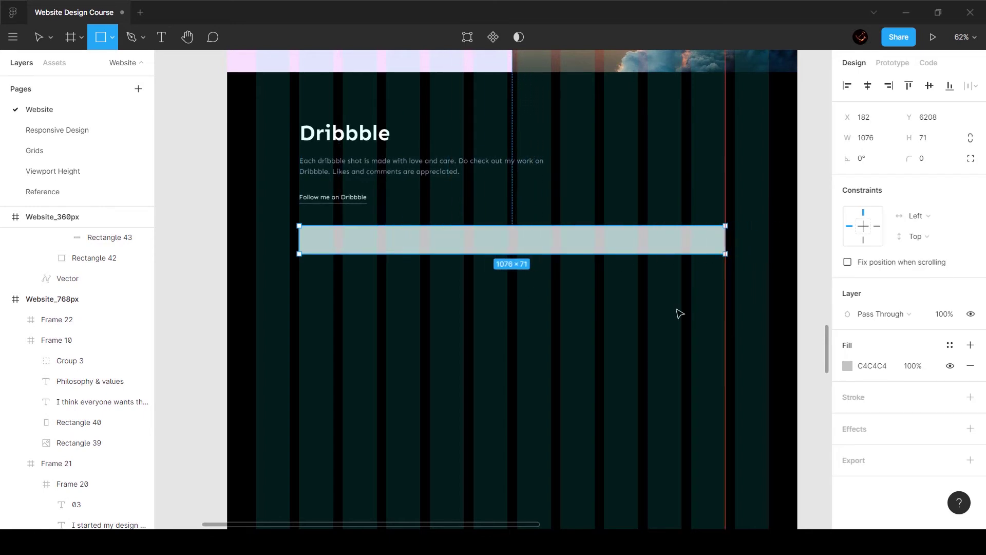
left_click(934, 144)
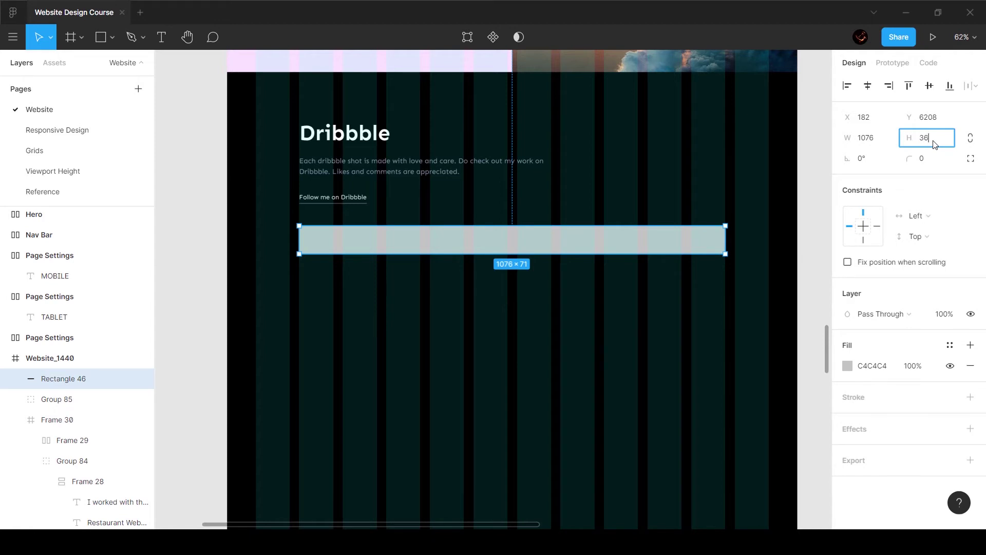
key("Return")
- Check the reference bar's size on the Reference page
left_click(51, 191)
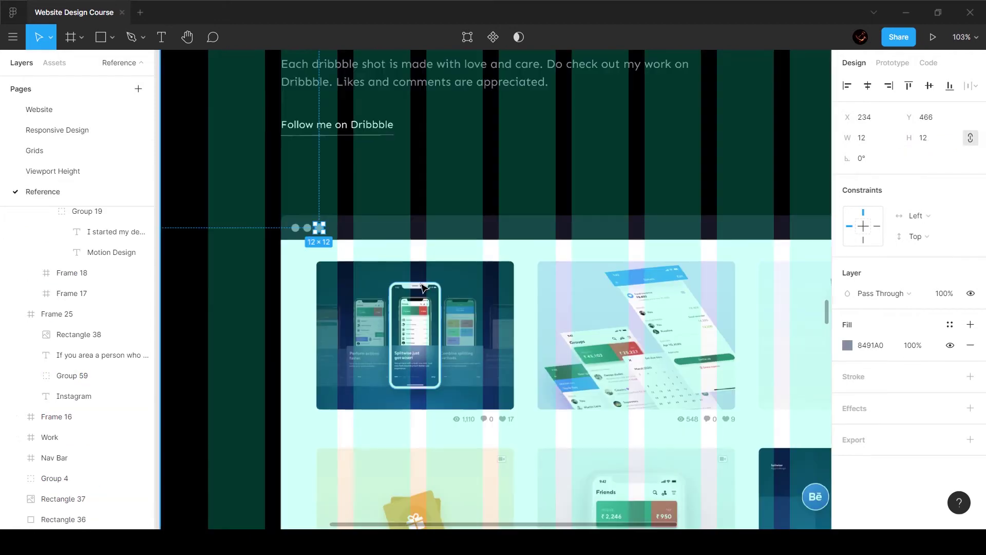
left_click(444, 227)
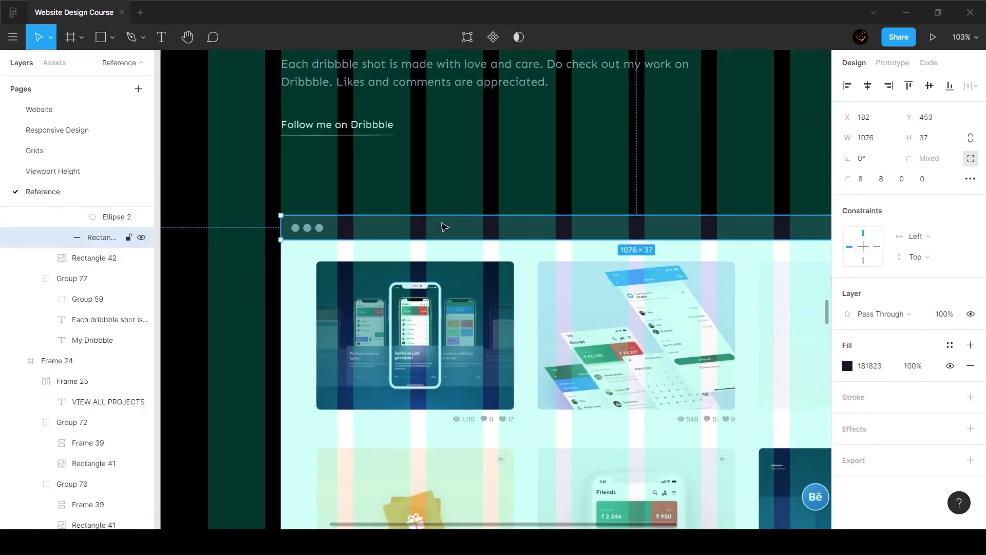
left_click(79, 109)
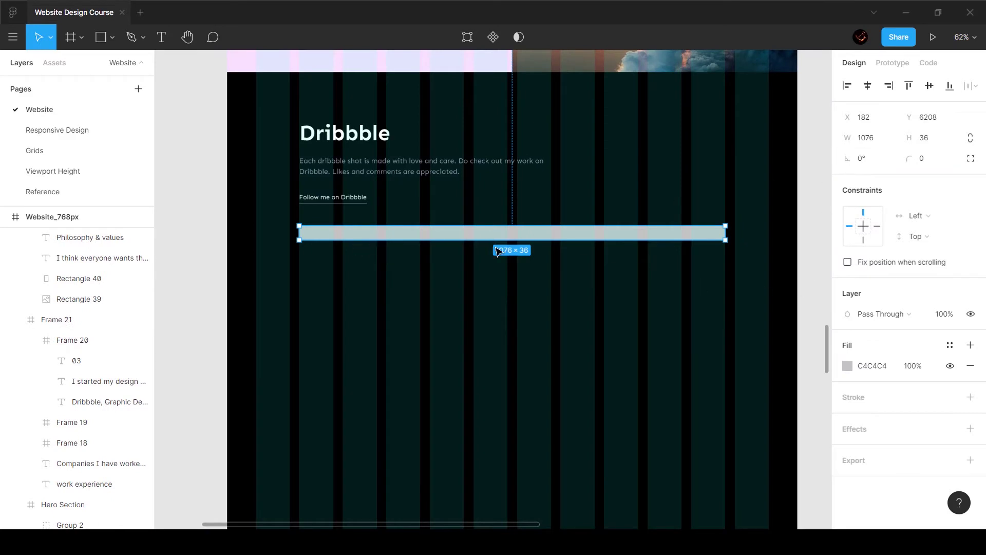
- Hide the layout grids and fill the bar with the dark Level 1 colour style
key("ctrl+shift+4")
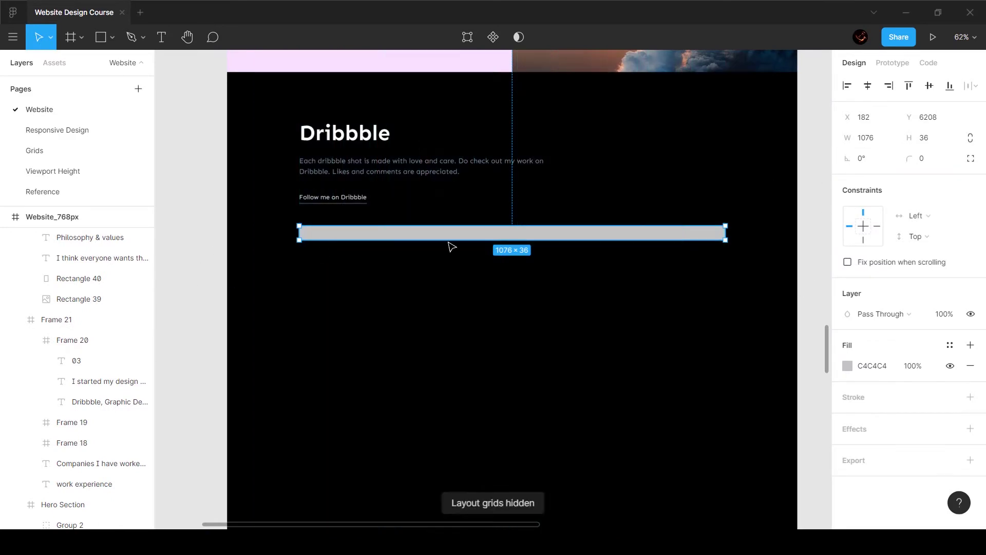
left_click(950, 344)
left_click(878, 396)
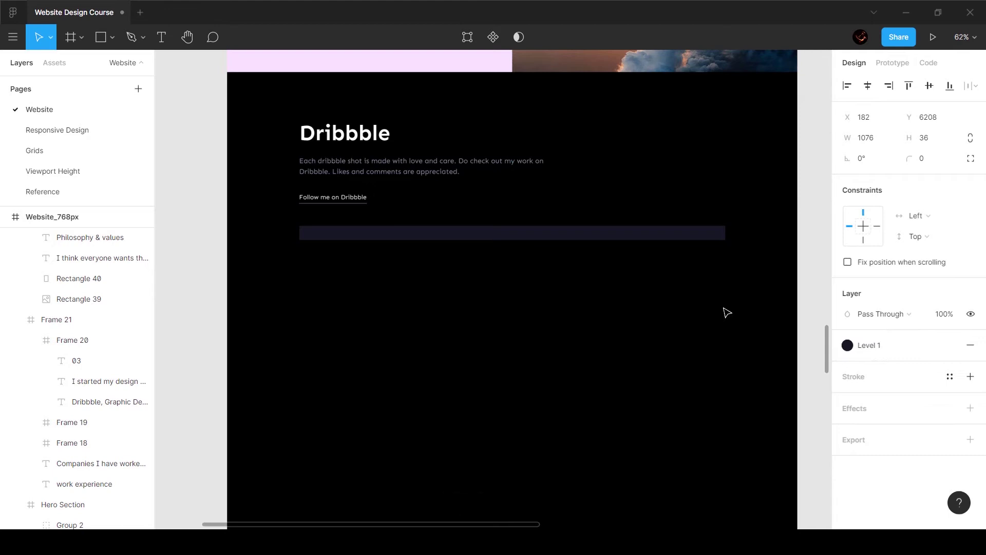
left_click(346, 262)
- Give the dark bar a 4 px corner radius
left_click(358, 236)
scroll(274, 235, "up", 10)
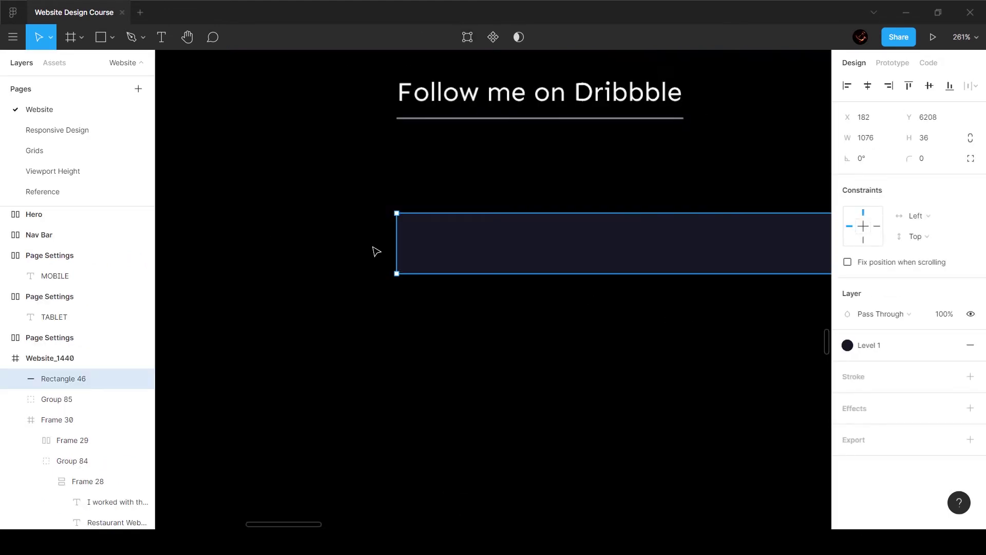
left_click(931, 161)
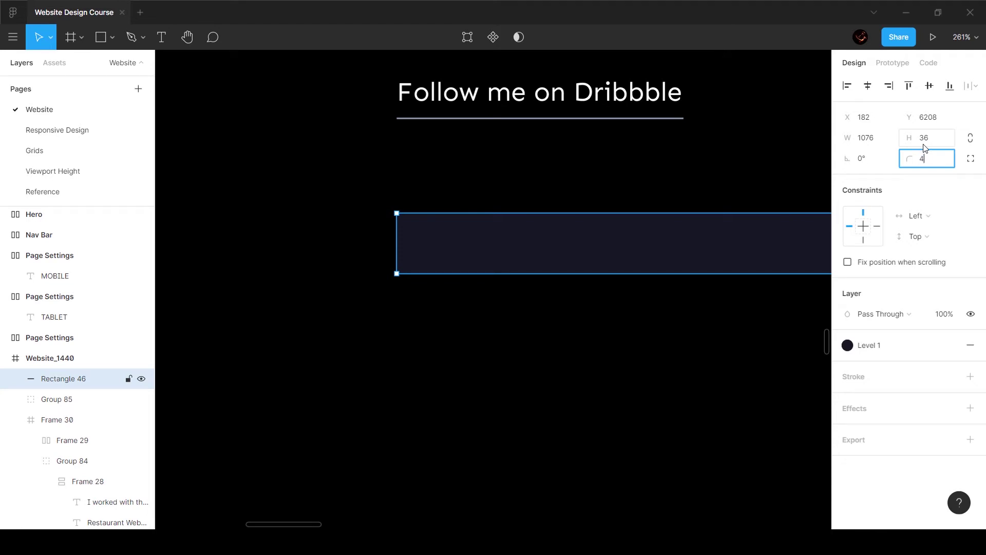
left_click(642, 452)
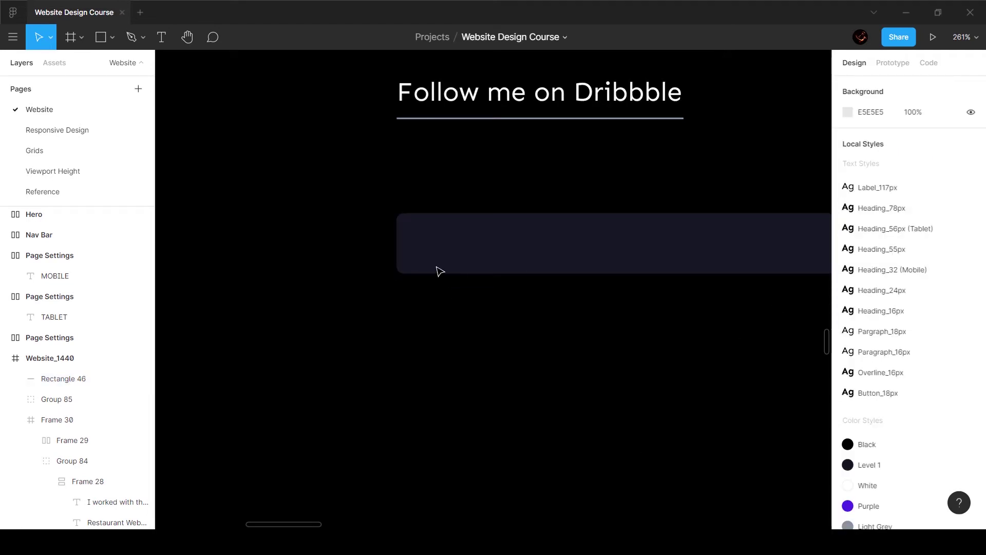
- Switch to independent corners and set the bottom corners to 0
left_click(493, 252)
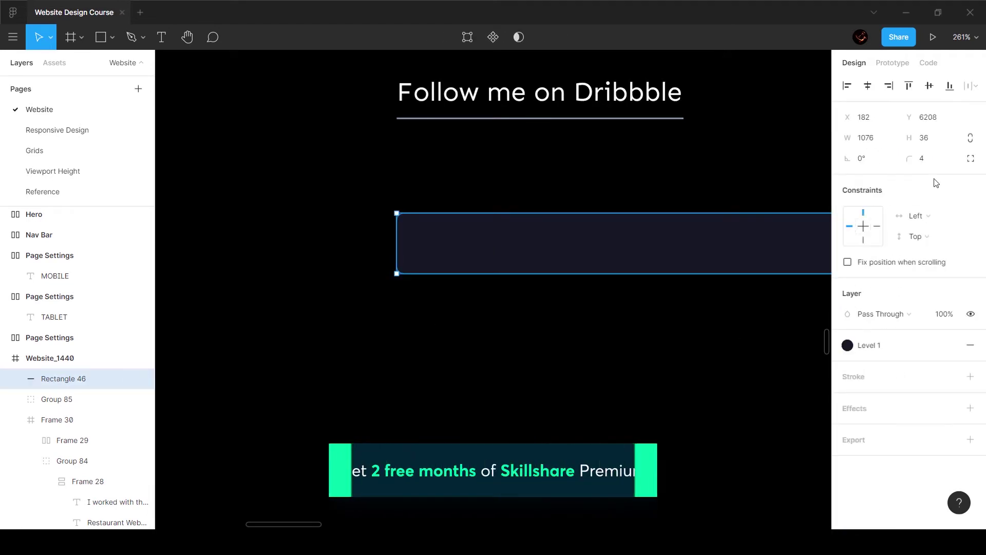
left_click(970, 160)
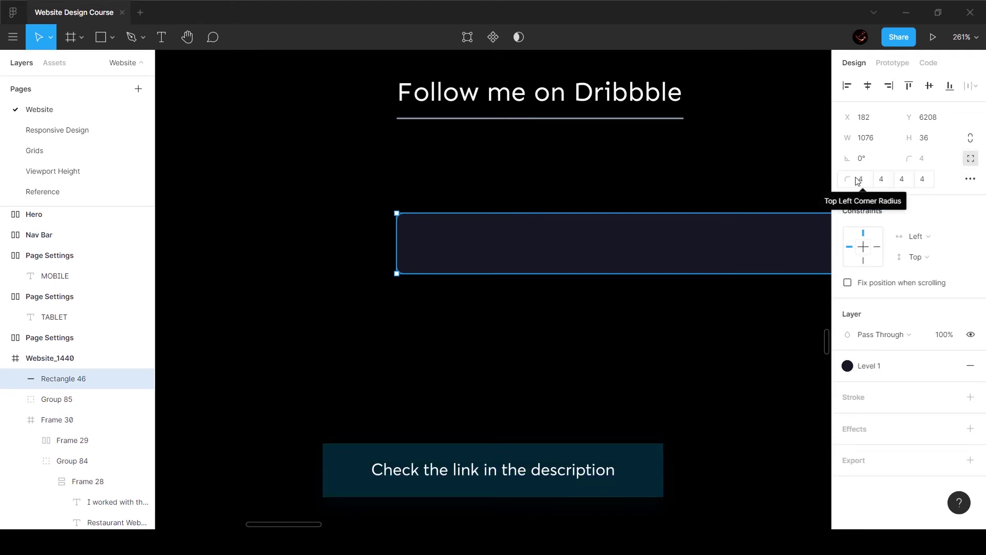
left_click(903, 180)
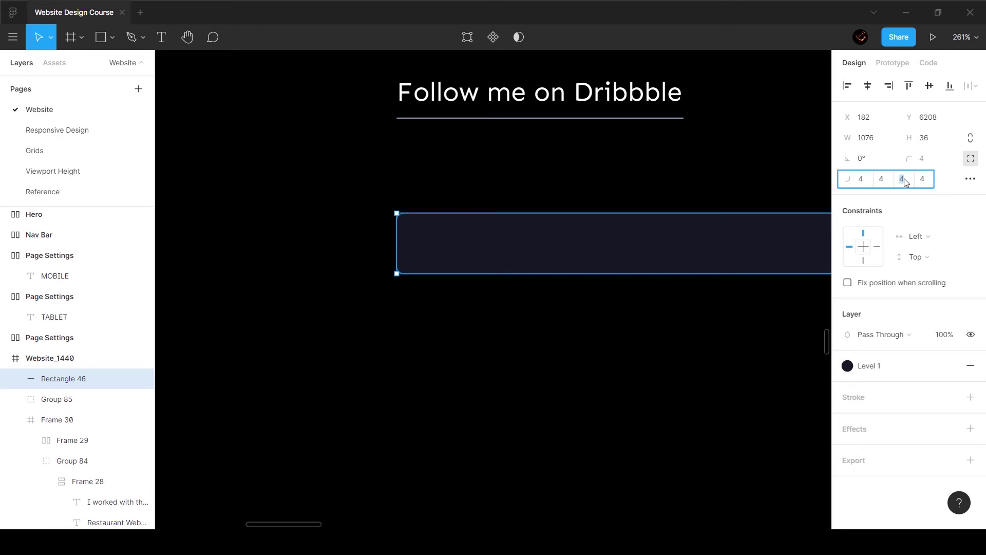
key("Return")
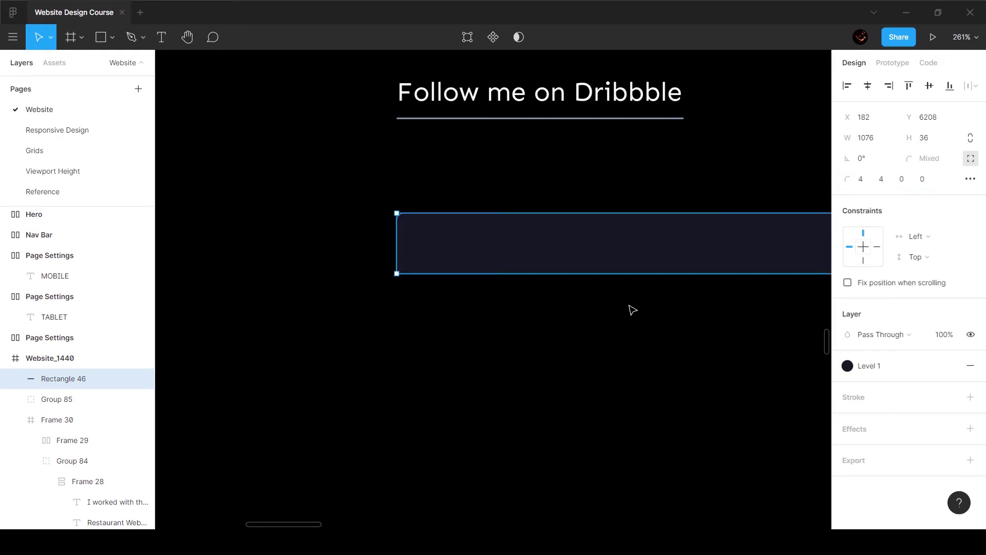
left_click(632, 309)
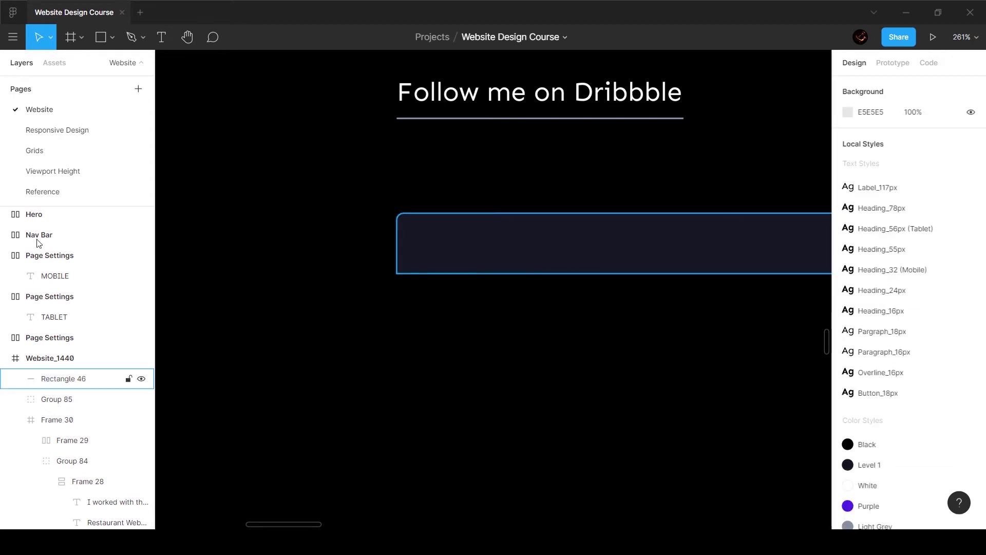
- Set the top-left and top-right corner radii to 8
scroll(38, 243, "up", 1)
left_click(735, 224)
left_click(866, 177)
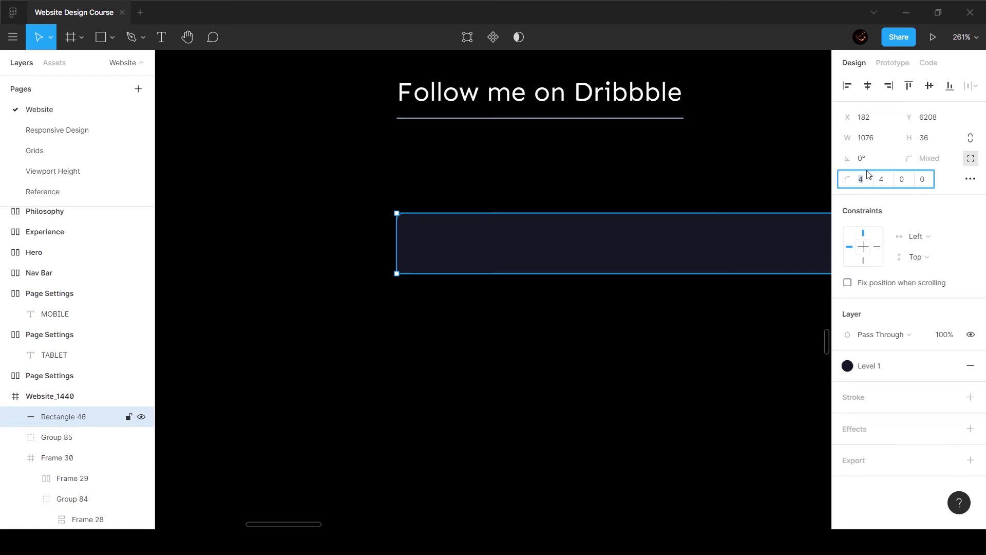
type("8")
key("Tab")
type("8")
key("Return")
left_click(514, 441)
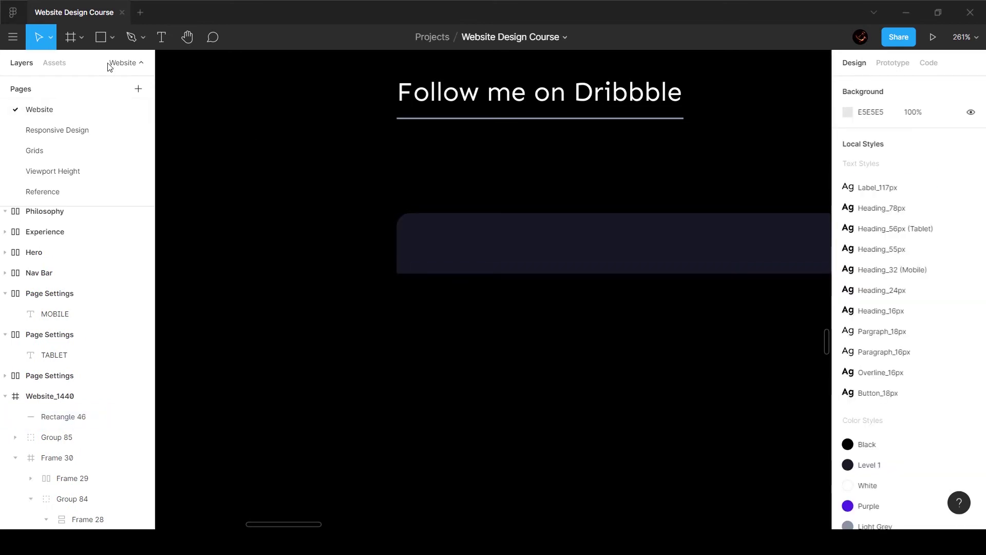
- Draw a 12 × 12 circle at the dark bar's left end
left_click(113, 37)
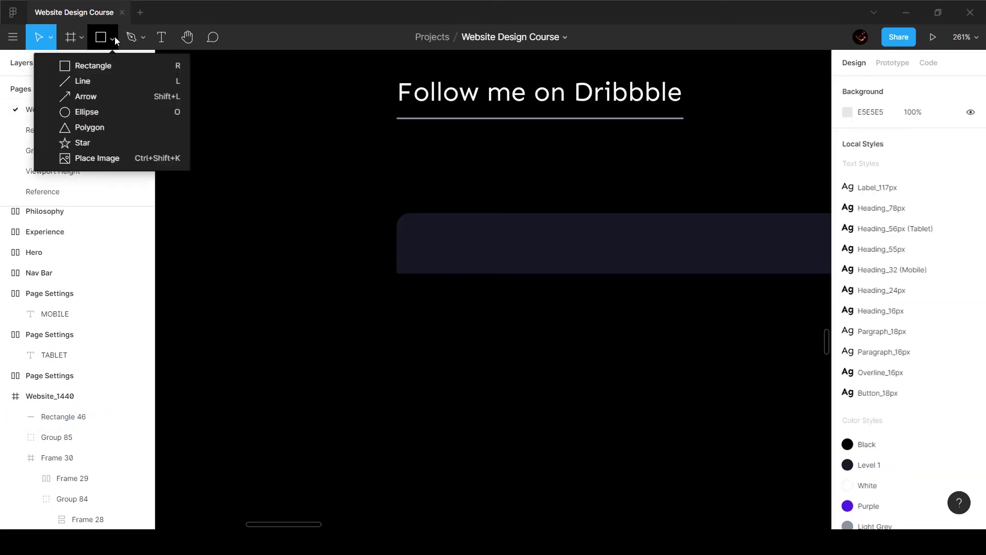
left_click(112, 111)
left_click_drag(419, 232, 435, 253)
left_click(868, 140)
type("12")
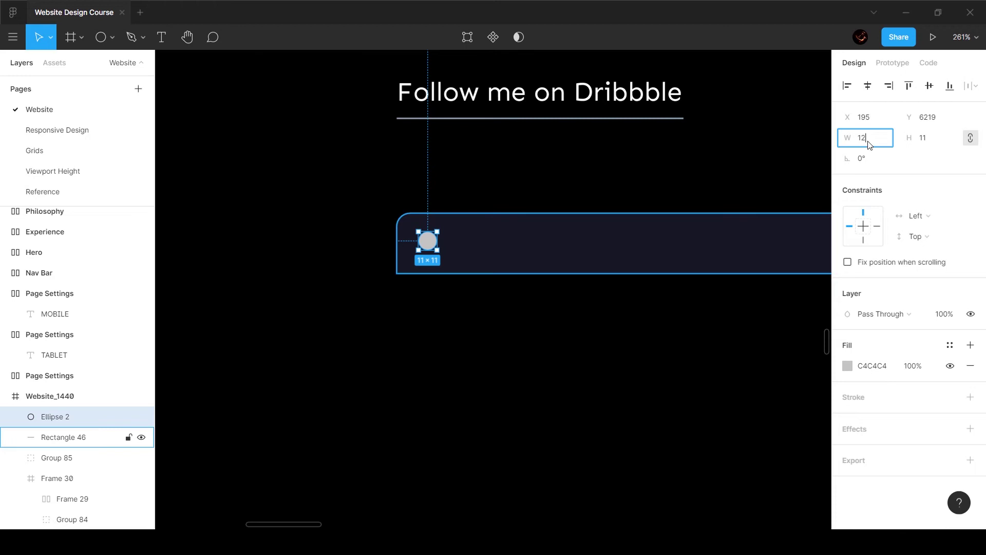
key("Tab")
type("12")
left_click(572, 426)
- Fill the circle with Dark Grey and position it inside the bar
left_click(429, 241)
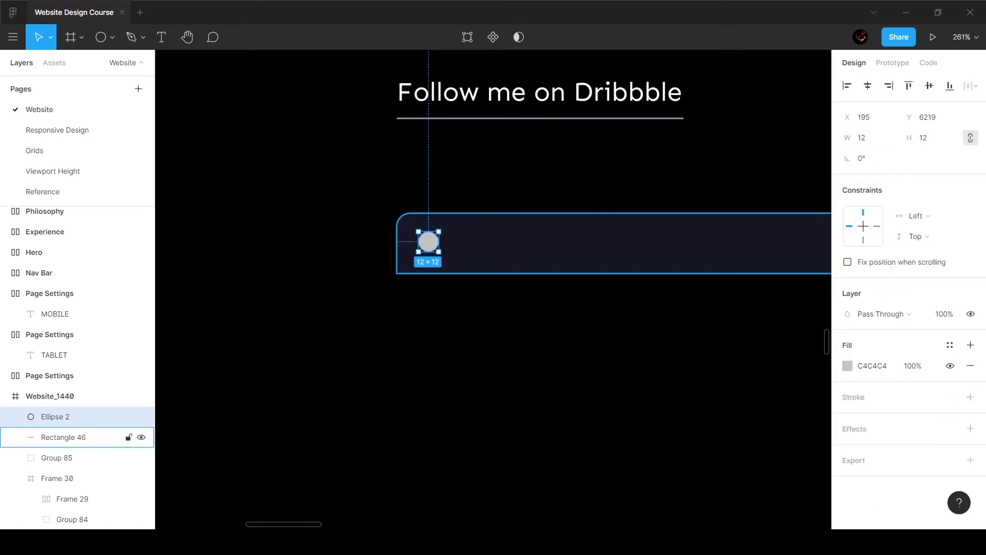
left_click(950, 344)
left_click(941, 396)
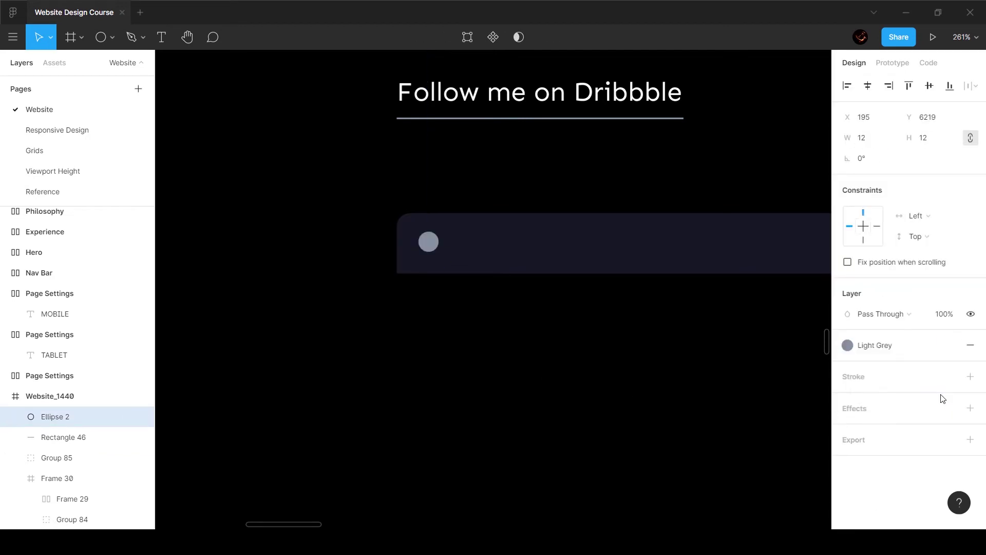
left_click(950, 345)
left_click(962, 395)
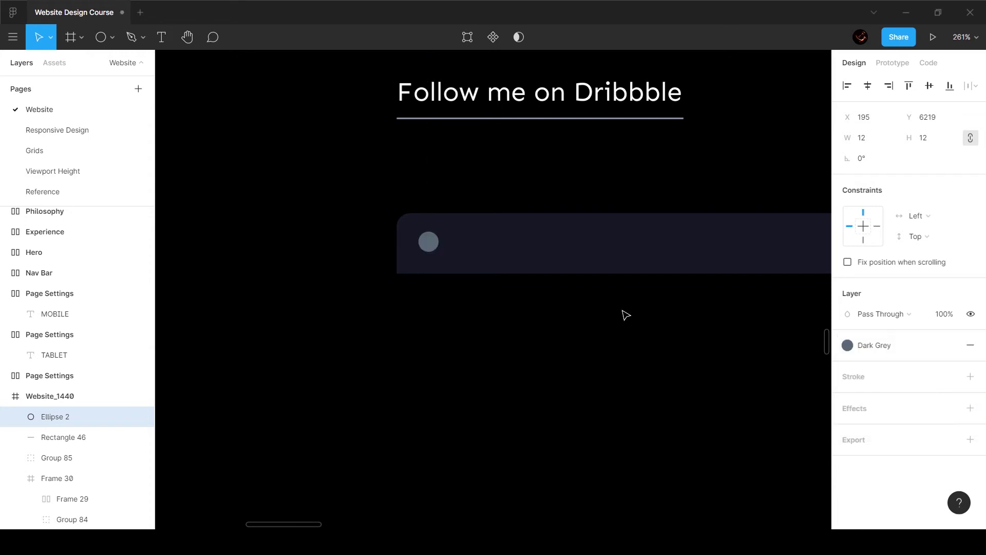
left_click_drag(432, 245, 446, 246)
key("Left")
key("Left")
key("Left")
key("Left")
key("Left")
key("Left")
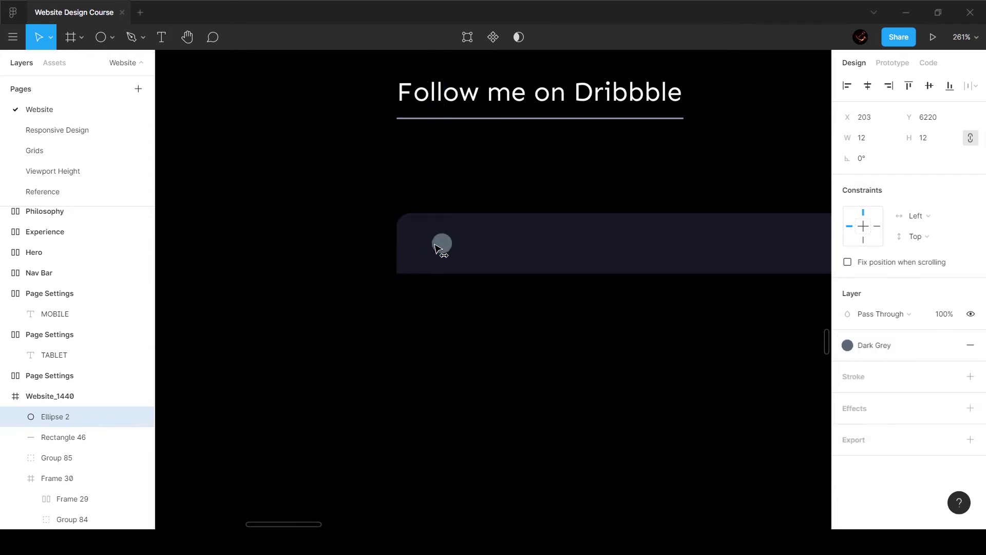
key("Left")
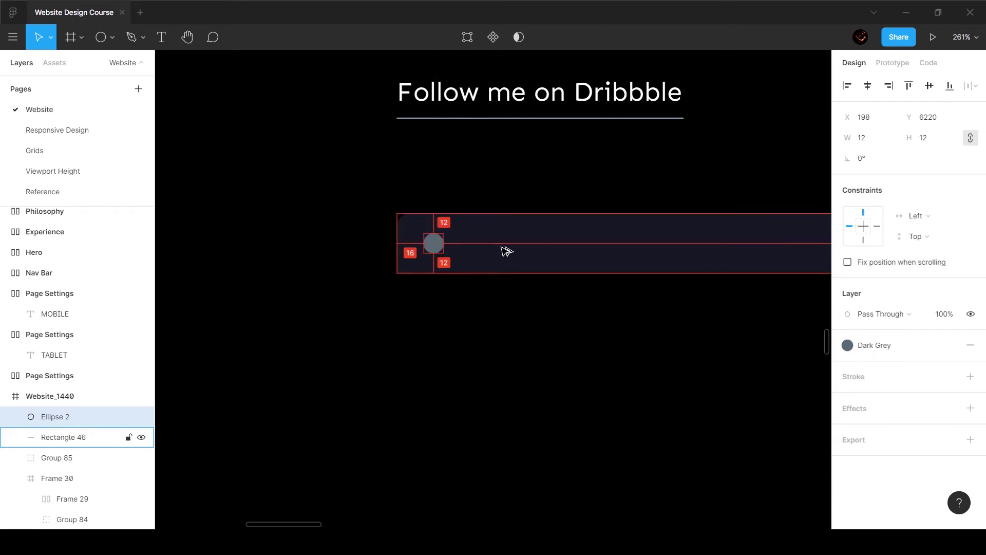
- Duplicate the circle twice, space the three dots 6 px apart, and group them
key("Right")
key("Right")
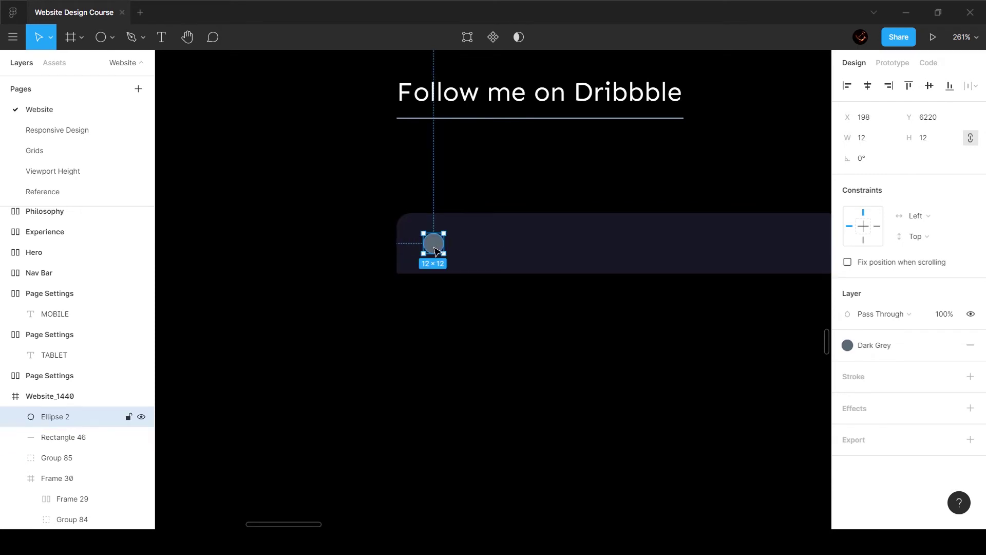
key("ctrl+d")
key("Right")
key("Right")
key("Right")
key("Right")
key("Right")
key("Right")
key("Right")
key("Right")
key("Right")
key("Right")
key("Right")
key("Right")
key("Right")
key("Right")
key("Right")
key("Right")
key("Right")
key("Right")
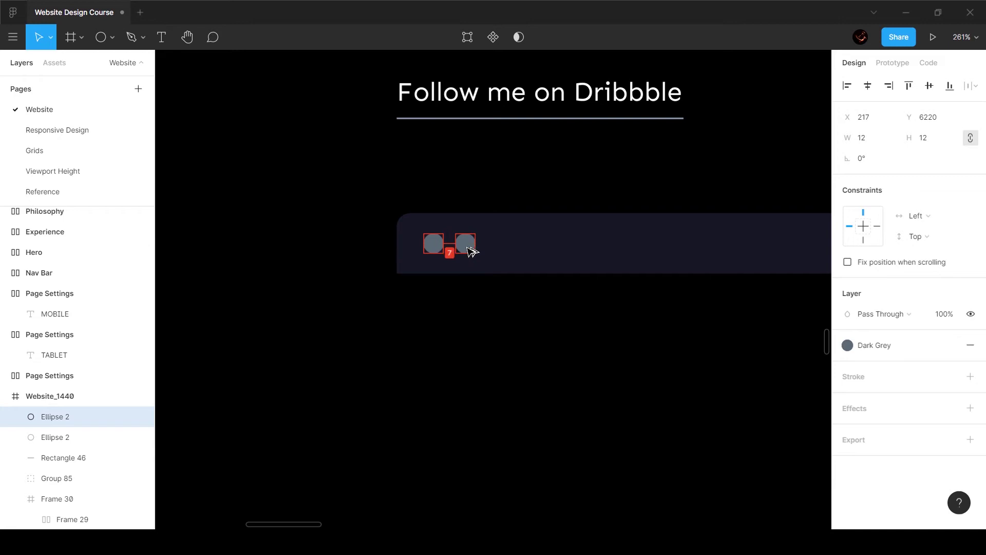
key("ctrl+d")
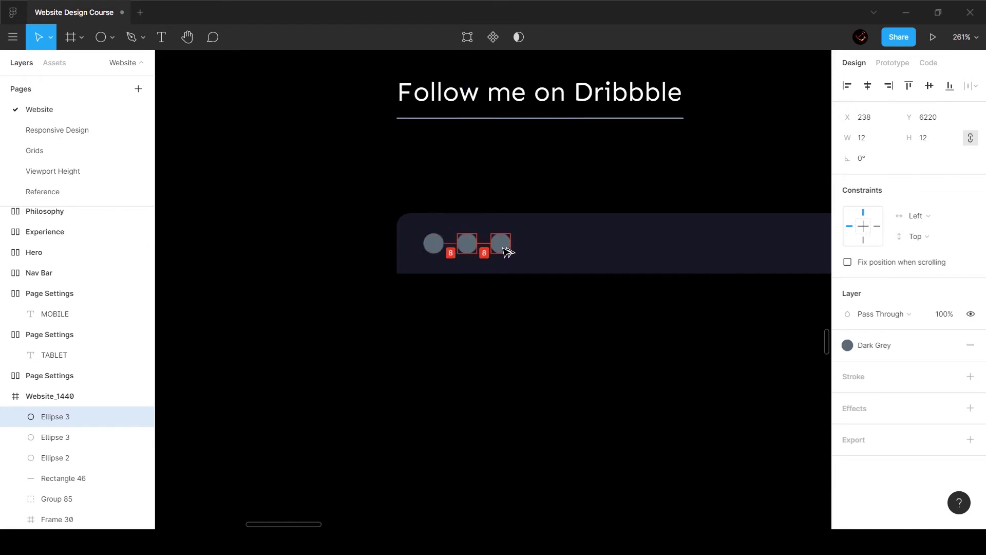
scroll(72, 191, "up", 5)
left_click(467, 243, "shift")
left_click(434, 243, "shift")
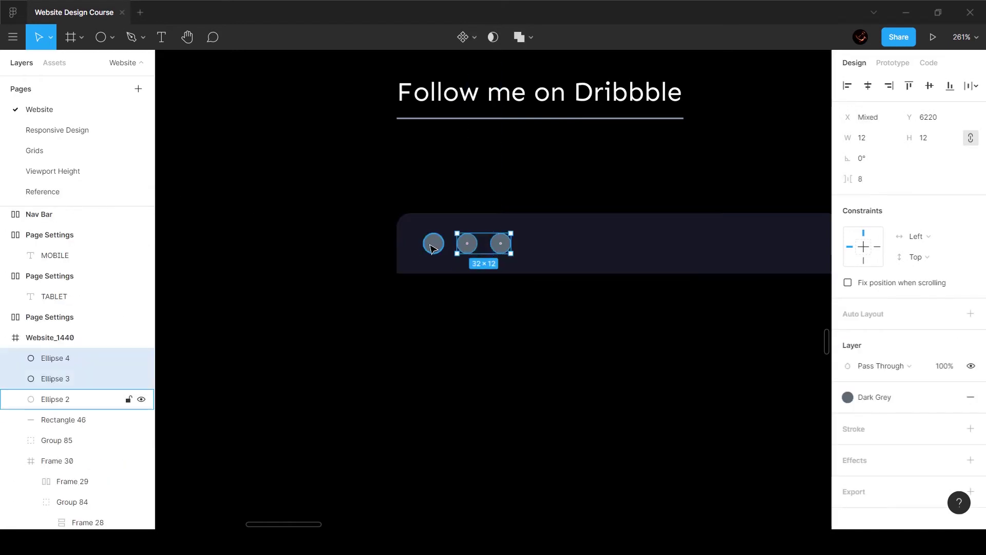
left_click(881, 179)
key("Return")
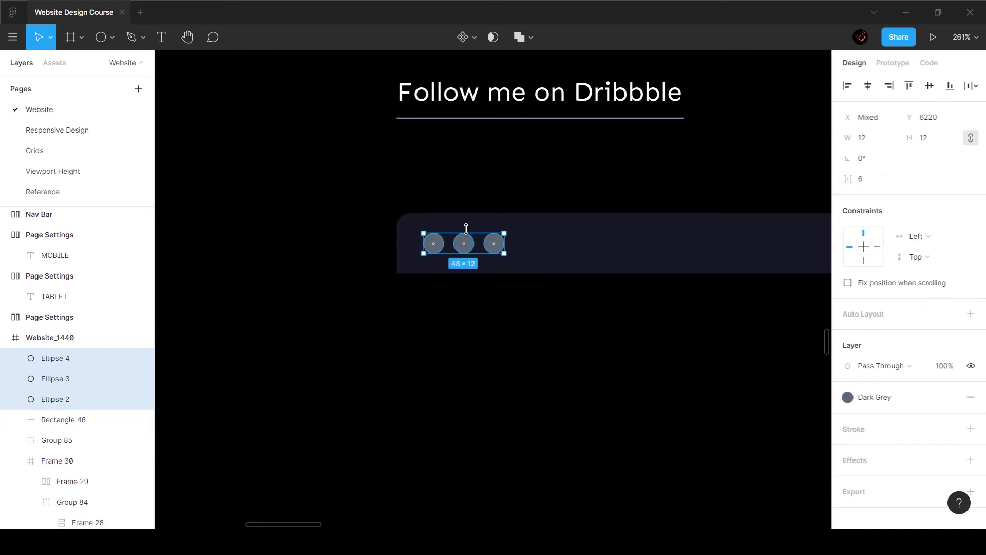
key("ctrl+g")
- Group the dark bar rectangle with its circles
left_click(581, 253)
key("ctrl+g")
left_click(585, 165)
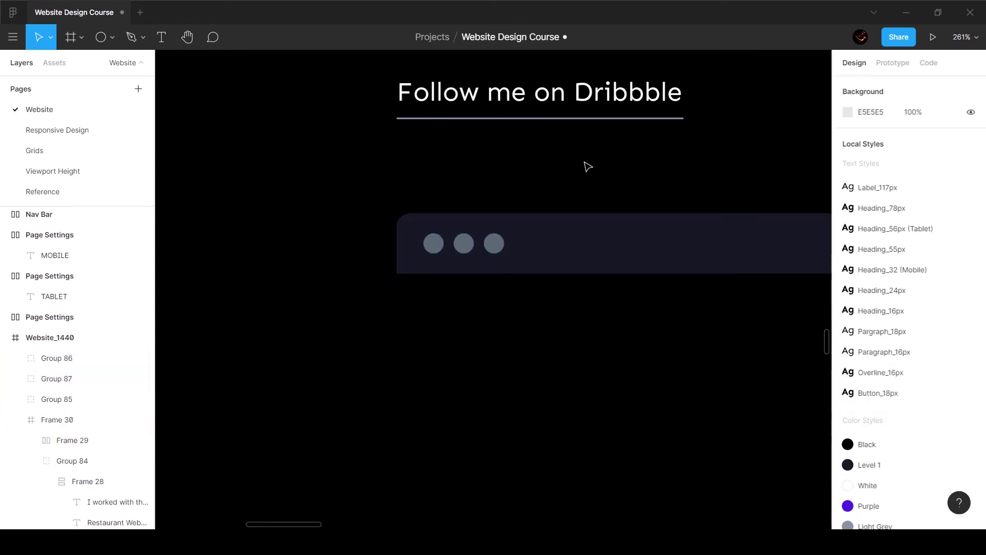
scroll(586, 164, "down", 5)
scroll(586, 170, "right", 10)
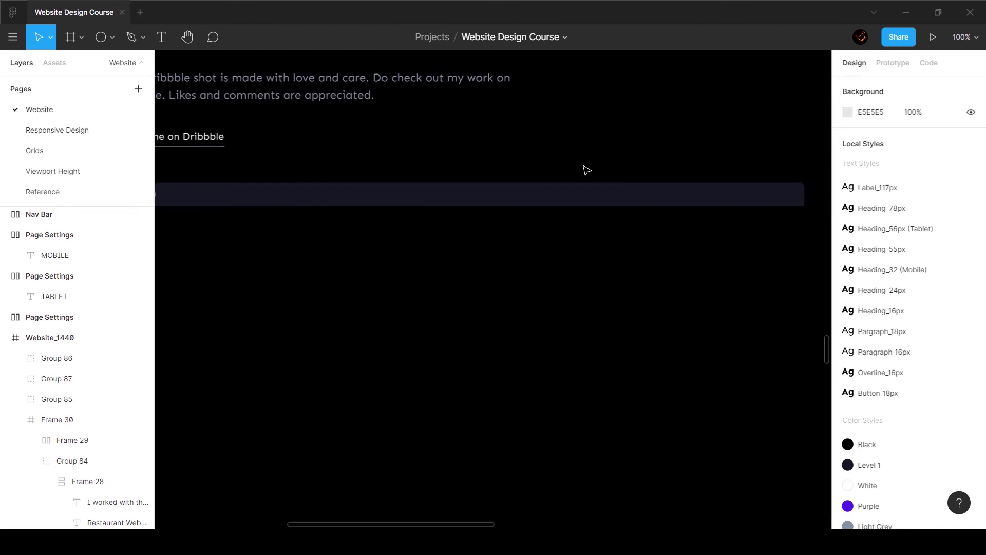
scroll(585, 166, "down", 2)
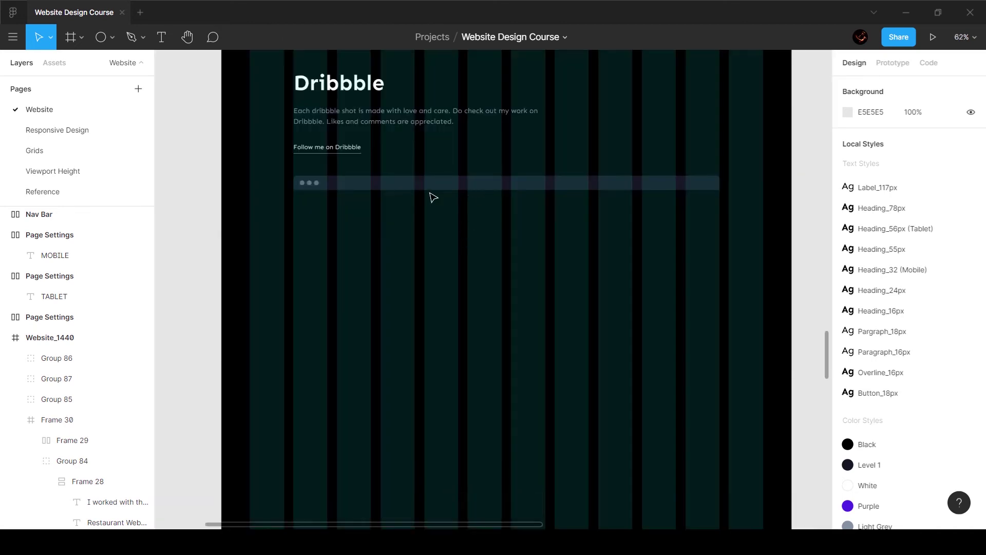
- Copy the Dribbble shots image from the Reference page and place it under the dark bar on Website
left_click(66, 194)
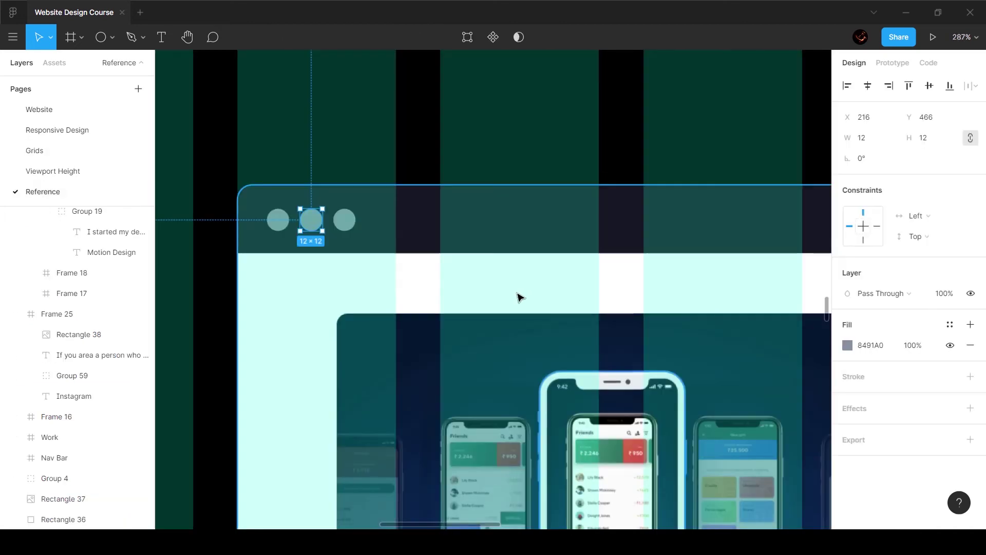
scroll(478, 325, "down", 5)
left_click(477, 353)
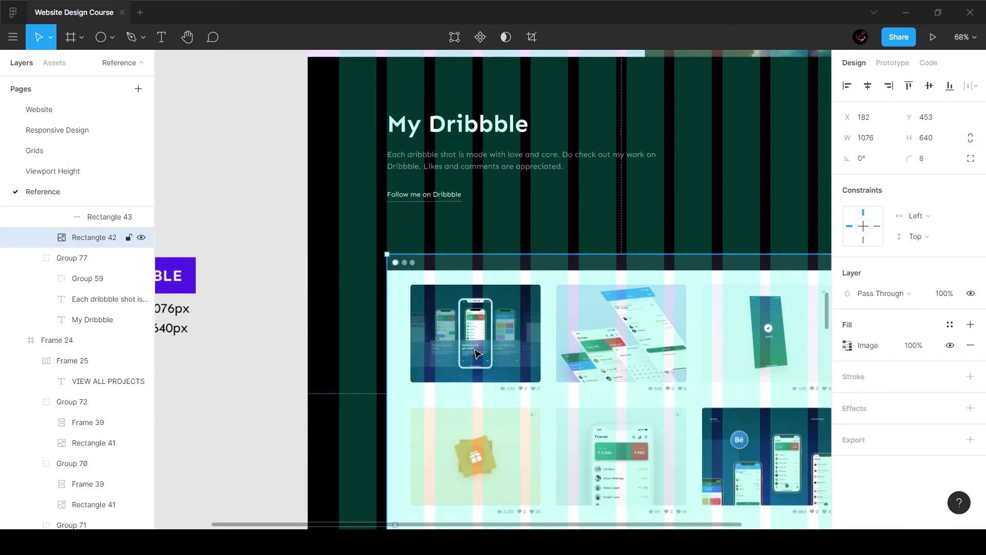
left_click(62, 109)
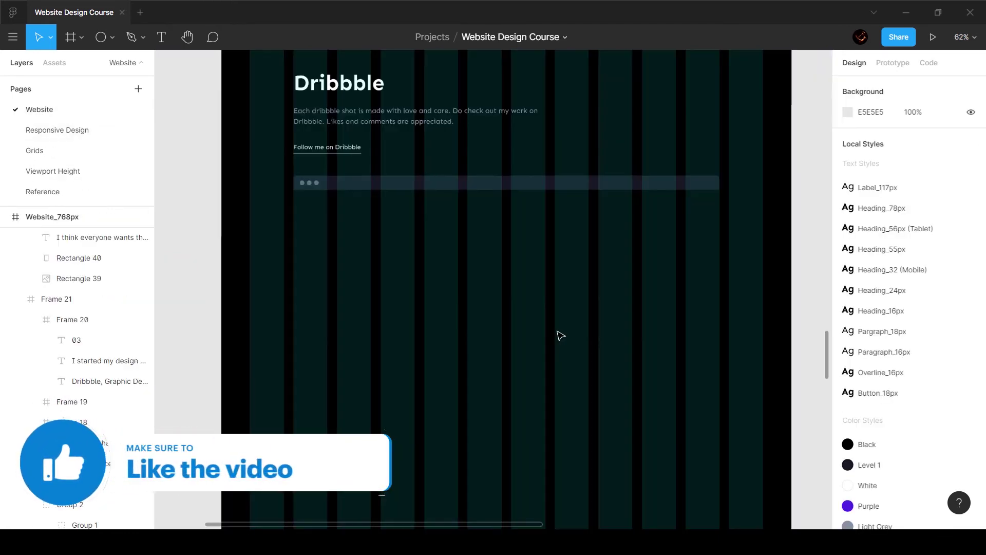
key("ctrl+v")
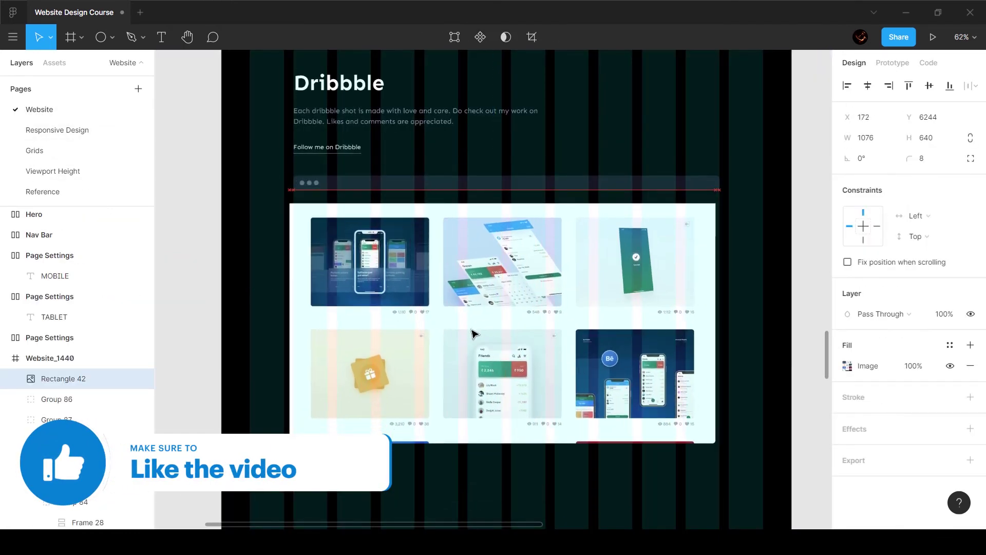
left_click_drag(472, 333, 477, 323)
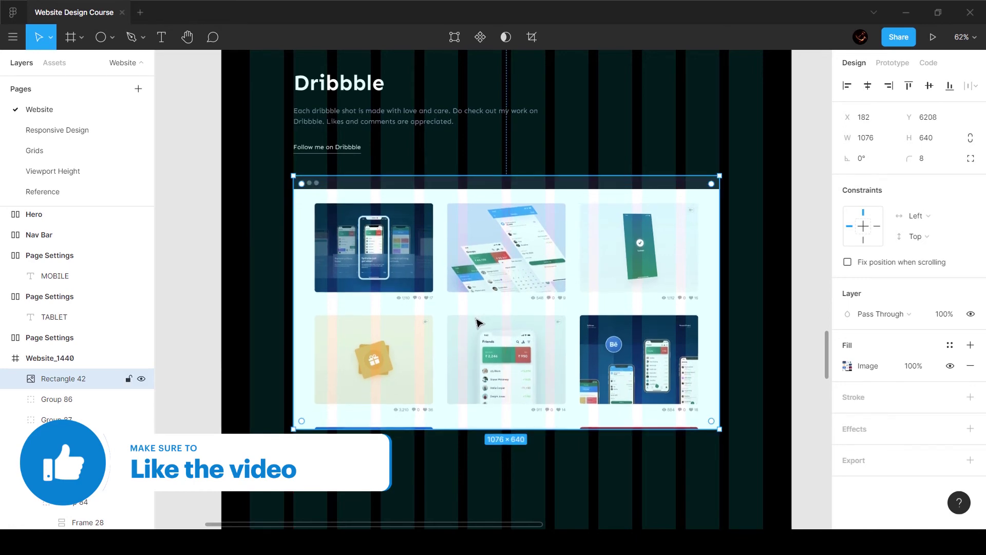
- Restore the image's 606 px height and switch to per-corner radii, squaring the top-left corner
scroll(476, 323, "up", 5)
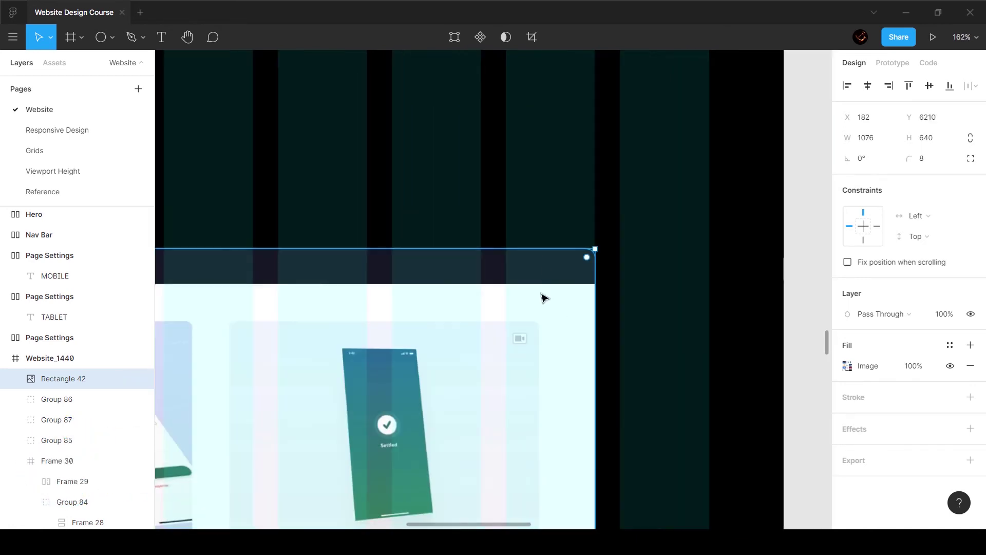
key("Escape")
scroll(476, 202, "down", 5)
key("ctrl+z")
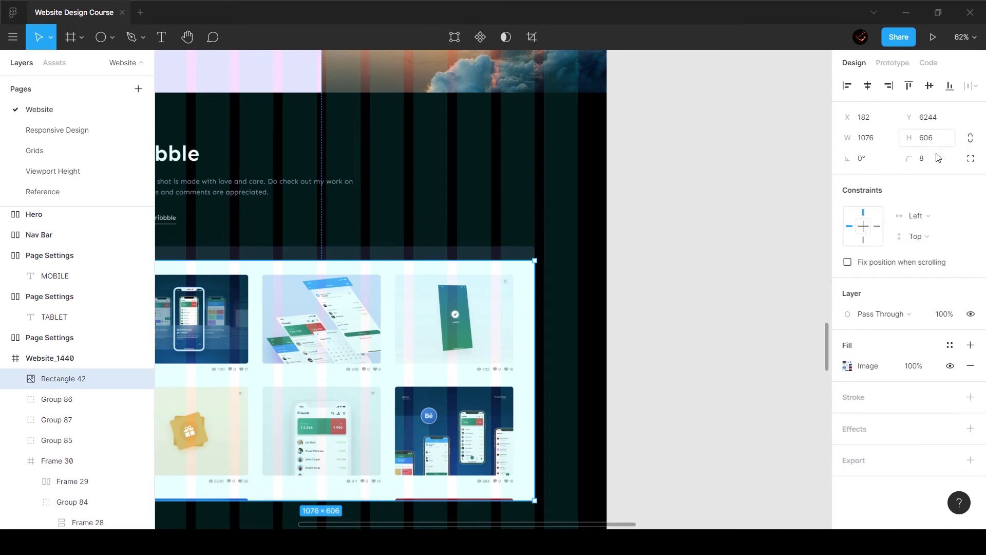
left_click(862, 180)
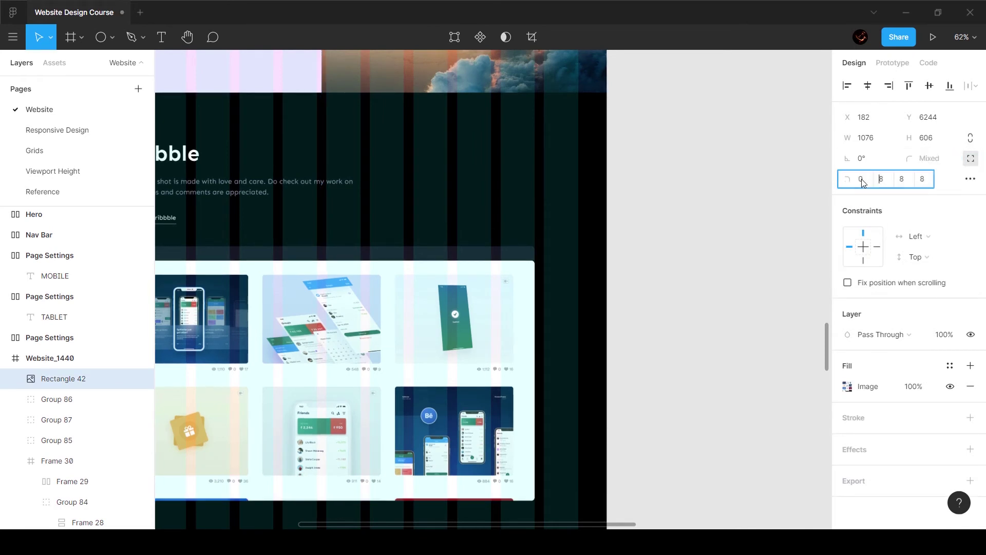
- Move the duplicated Projects labels into place for the Dribbble section
left_click(623, 214)
scroll(623, 214, "left", 2)
scroll(623, 214, "left", 5)
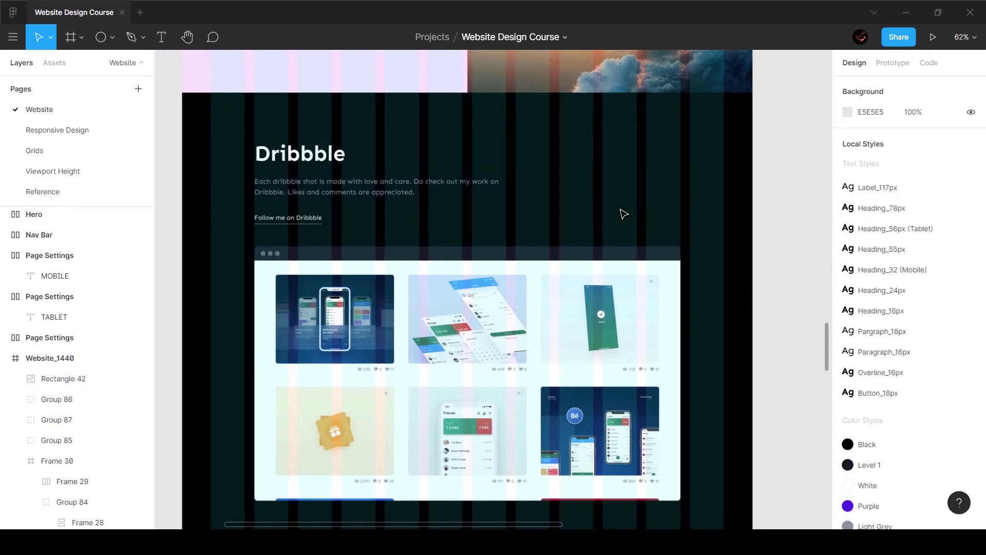
scroll(623, 213, "down", 3)
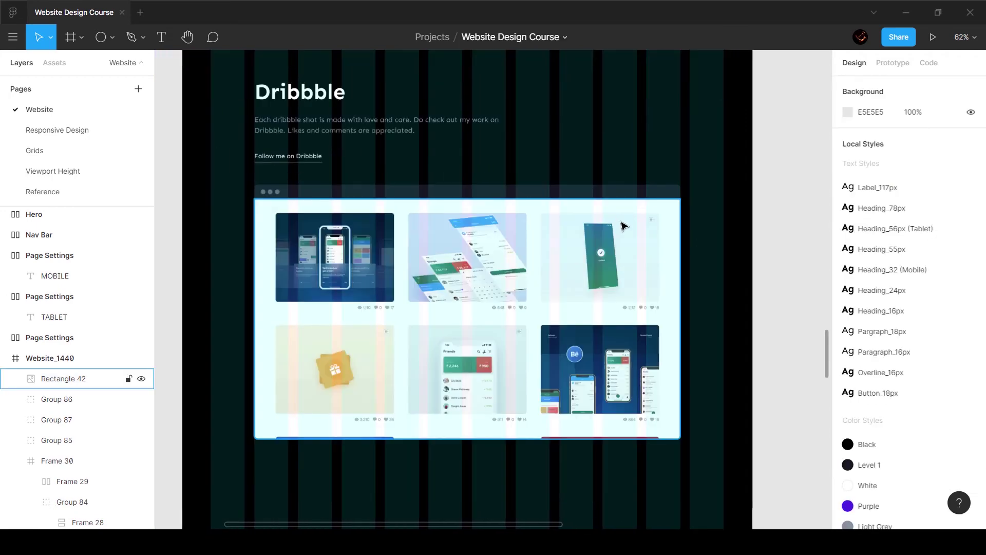
scroll(623, 226, "left", 8)
scroll(623, 225, "down", 3, "ctrl")
scroll(454, 175, "up", 5)
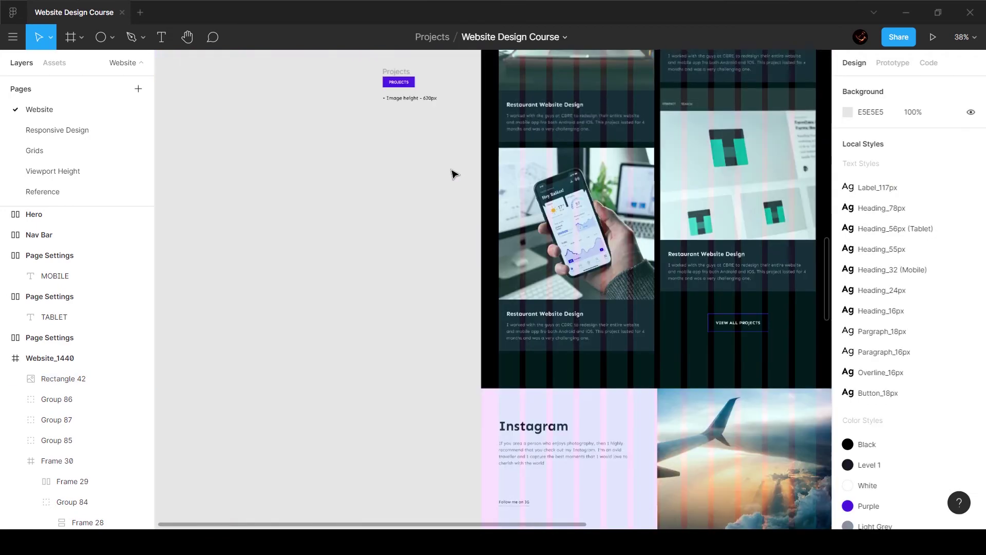
left_click_drag(368, 121, 458, 190)
scroll(458, 192, "down", 5)
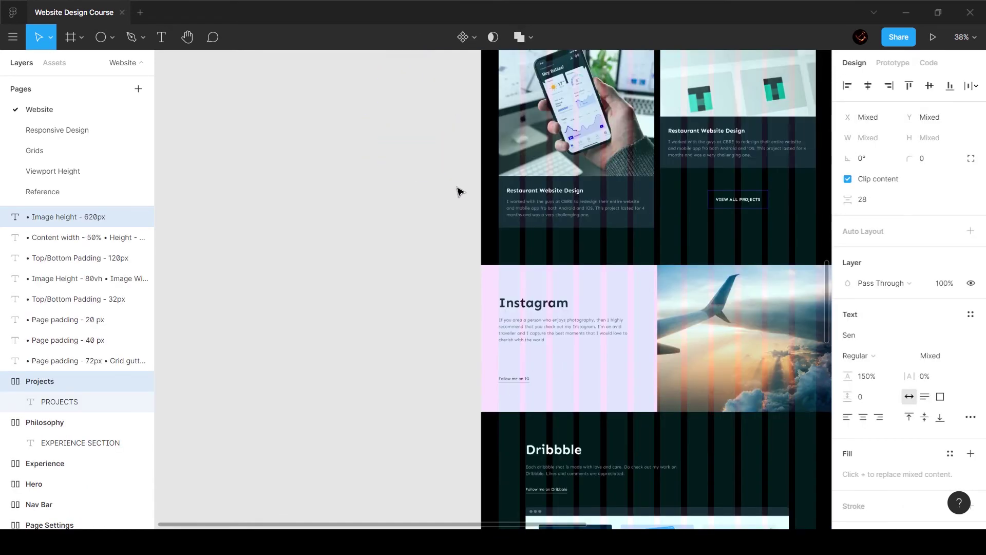
scroll(457, 192, "up", 4, "ctrl")
scroll(457, 188, "down", 6, "ctrl")
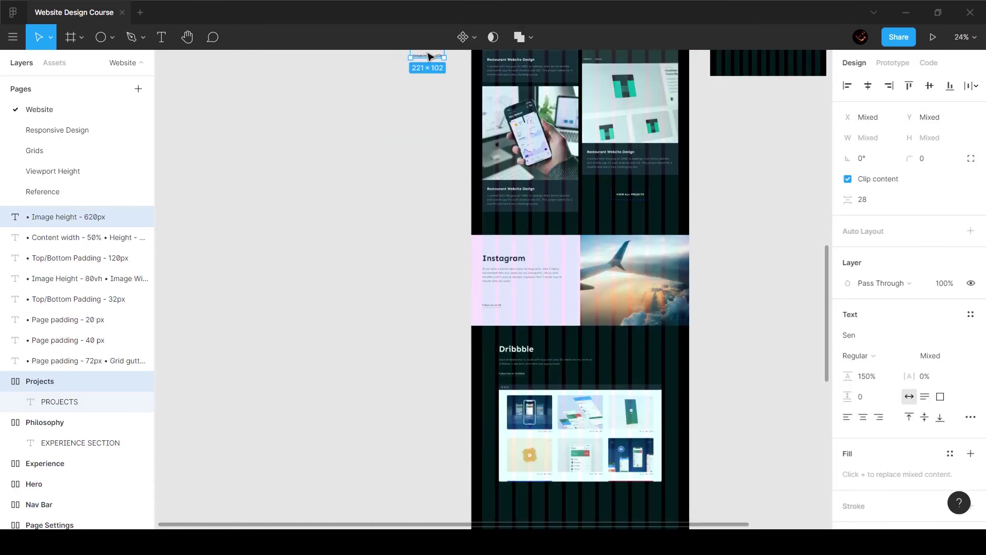
left_click_drag(427, 54, 438, 413, "alt")
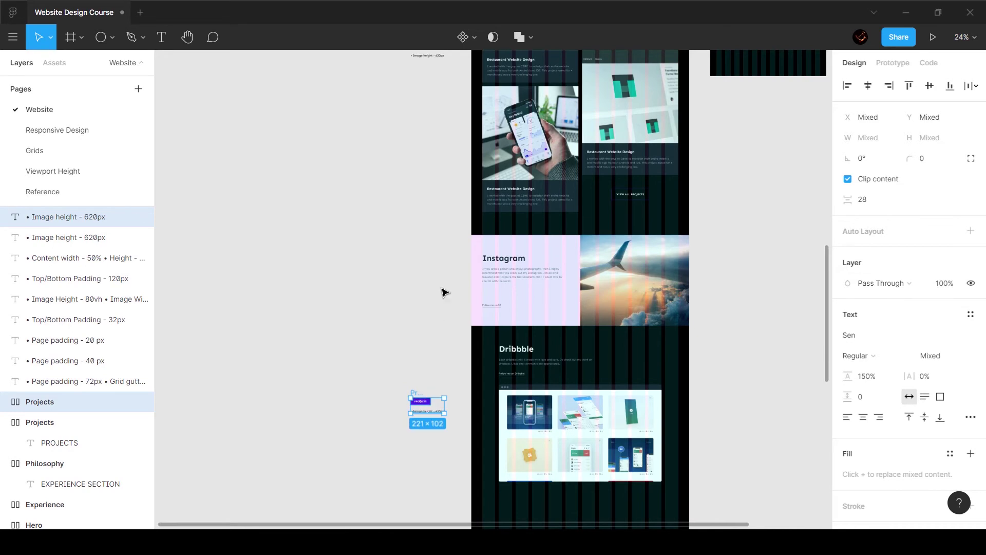
scroll(442, 293, "down", 3)
scroll(444, 293, "down", 3)
scroll(418, 286, "up", 5)
left_click(522, 234)
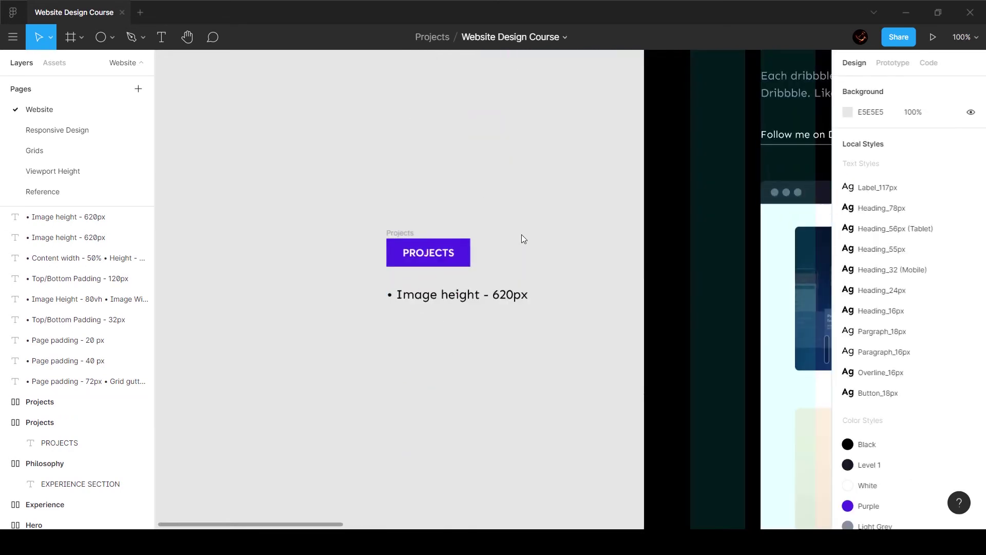
- Change the PROJECTS label to DRIBBBLE and rename the copied frame to Dribbble
left_click(348, 353)
double_click(348, 353)
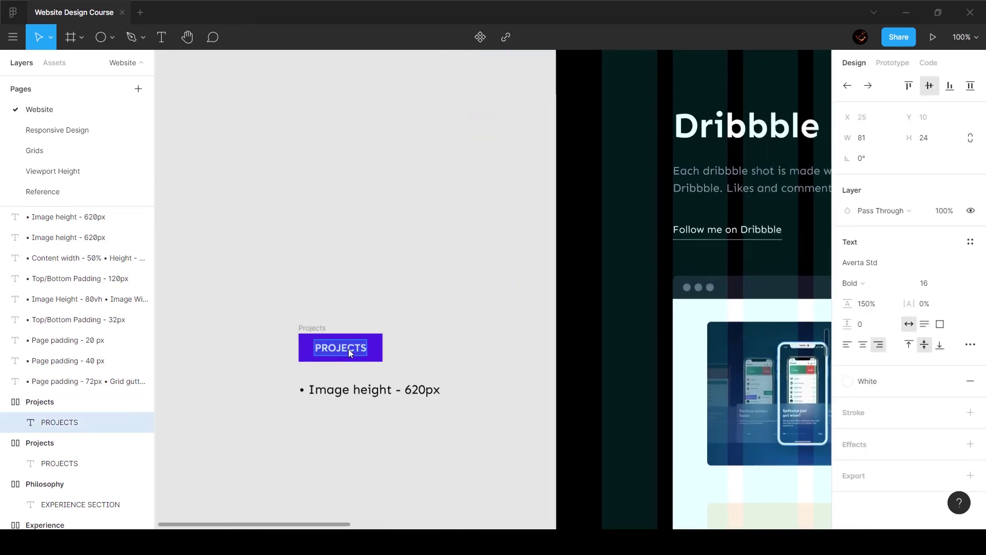
type("DRIBBBLE")
key("Escape")
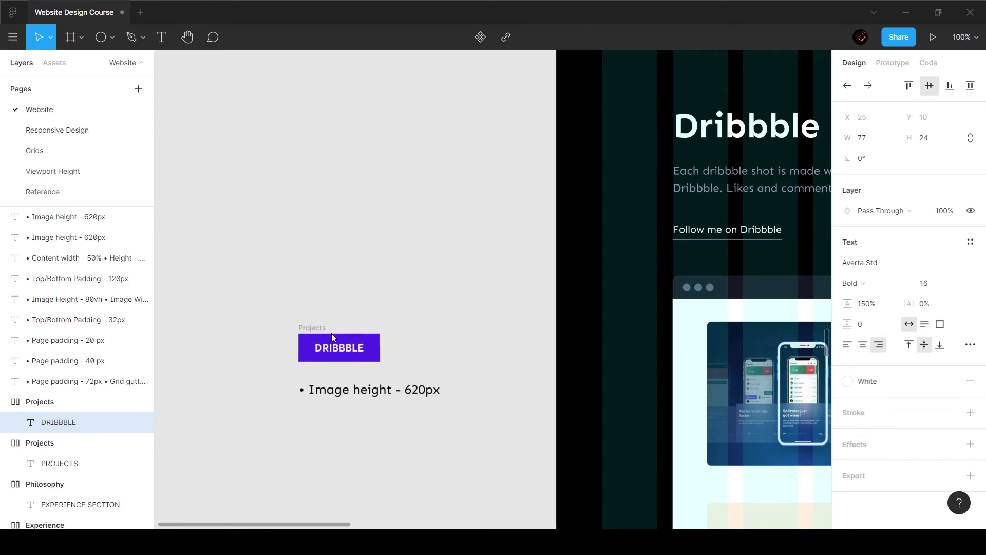
double_click(310, 328)
type("Dr")
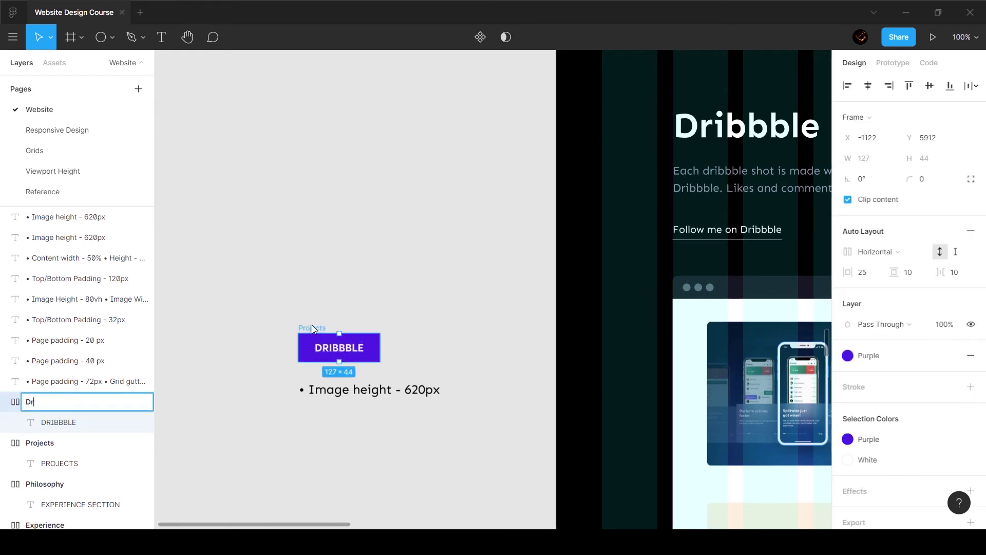
type("ibbble")
key("Return")
- Set the shots image height to 640 px
scroll(516, 291, "down", 5)
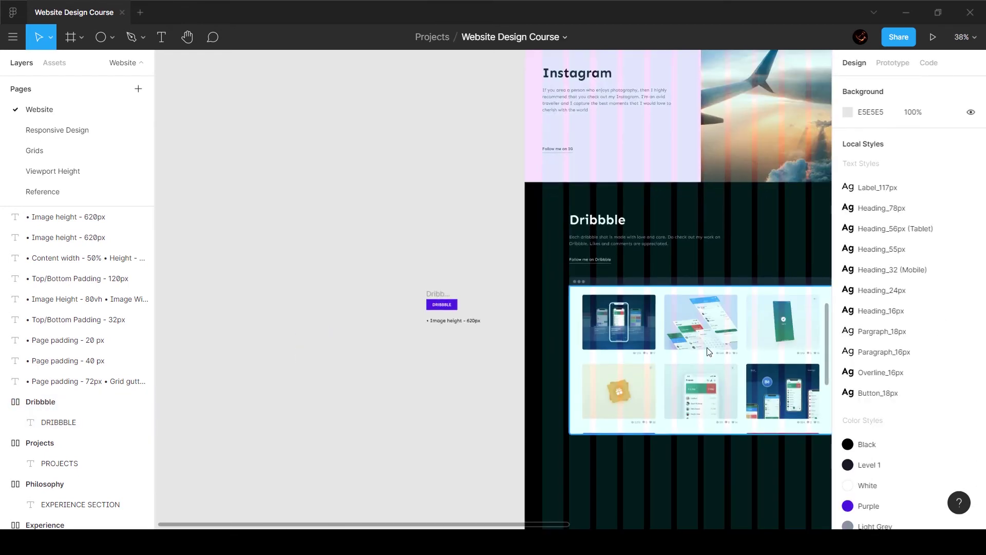
left_click(801, 295)
left_click(941, 142)
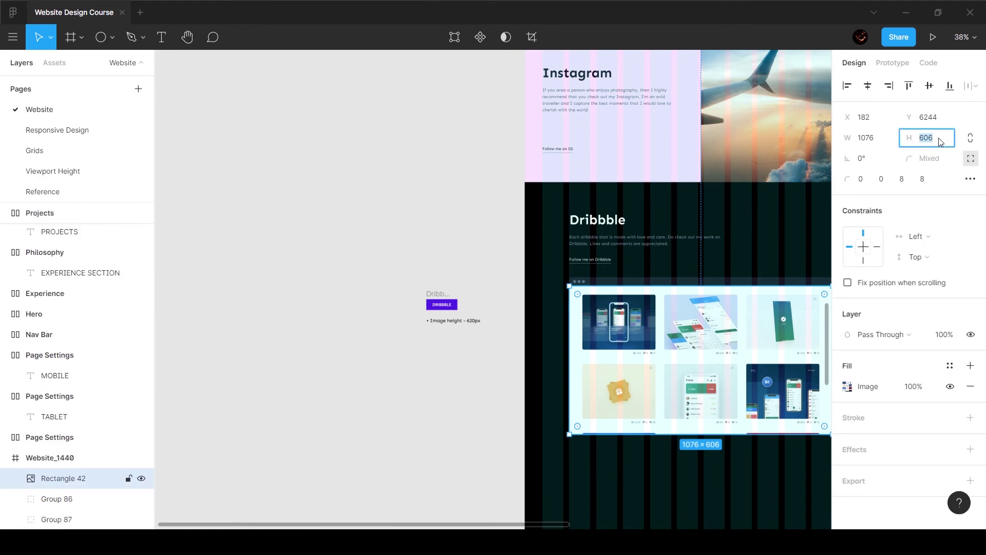
key("Return")
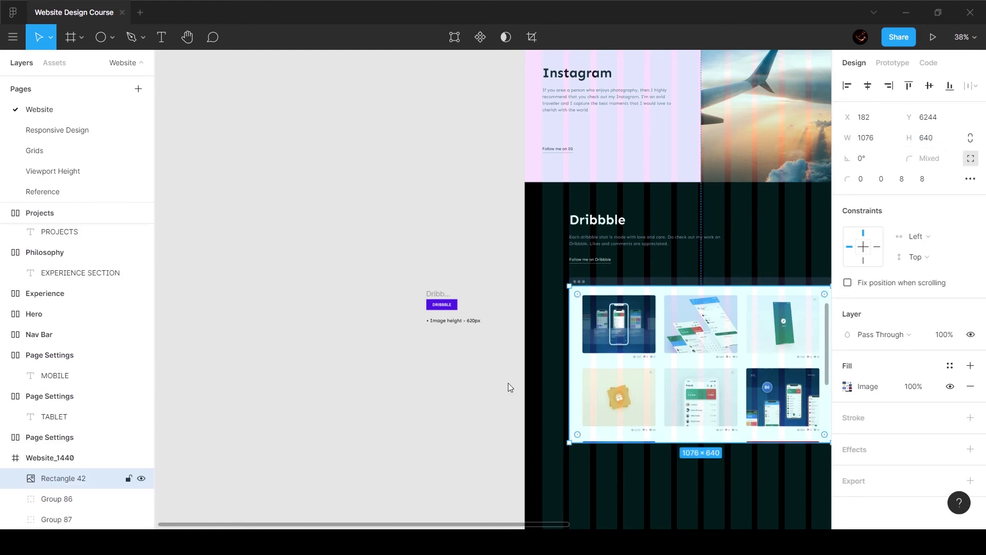
- Change the spec note from 620px to 640px
left_click(509, 387)
scroll(462, 318, "up", 5)
double_click(490, 325)
left_click(491, 324)
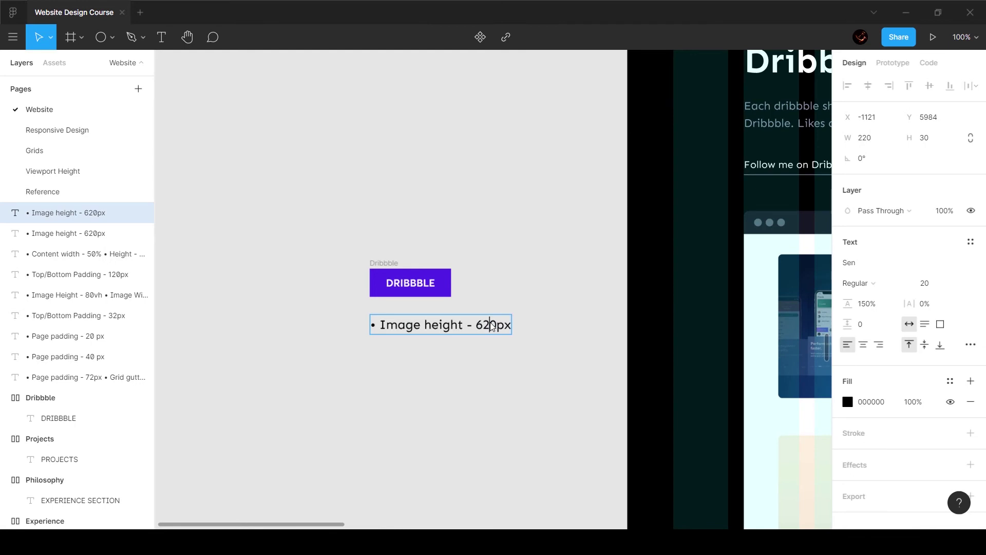
key("BackSpace")
type("4")
left_click(507, 362)
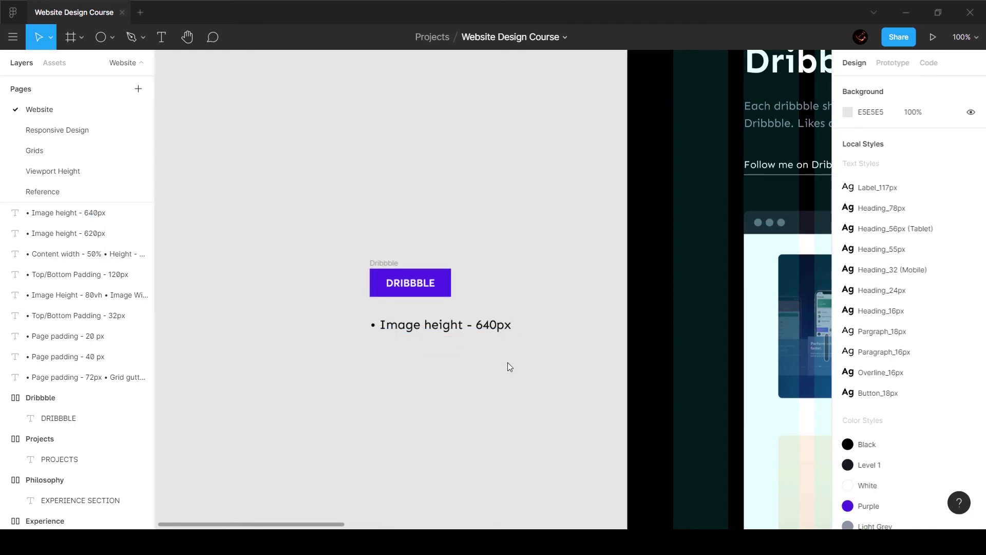
scroll(511, 366, "right", 4)
scroll(518, 363, "down", 5)
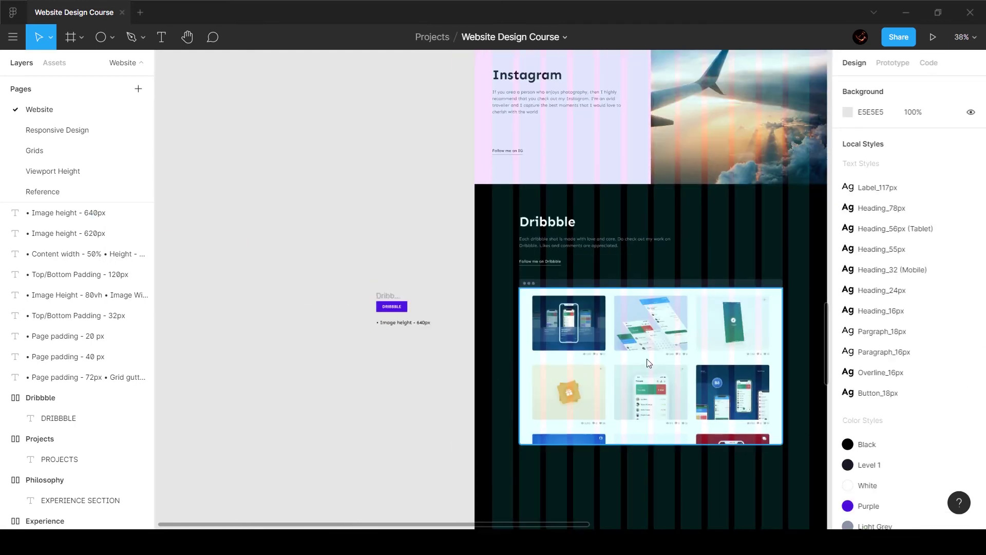
scroll(649, 363, "down", 2)
- Group the shots image together with the dark bar
left_click(502, 254)
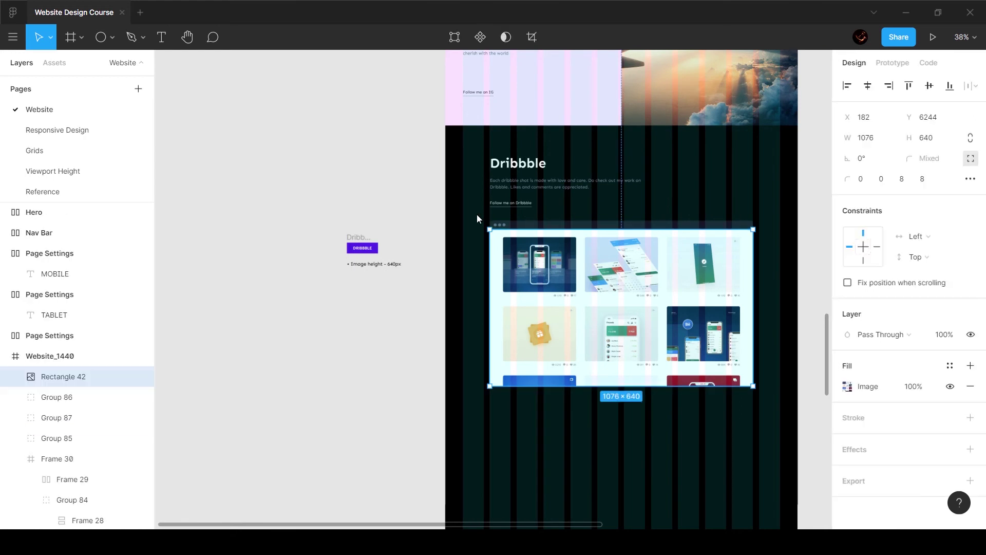
left_click_drag(477, 214, 770, 306)
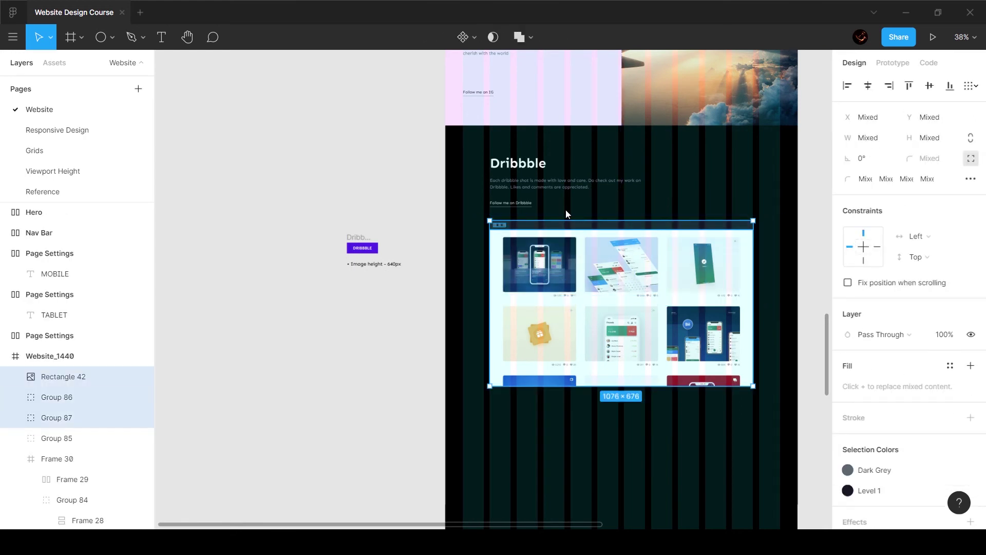
key("ctrl+g")
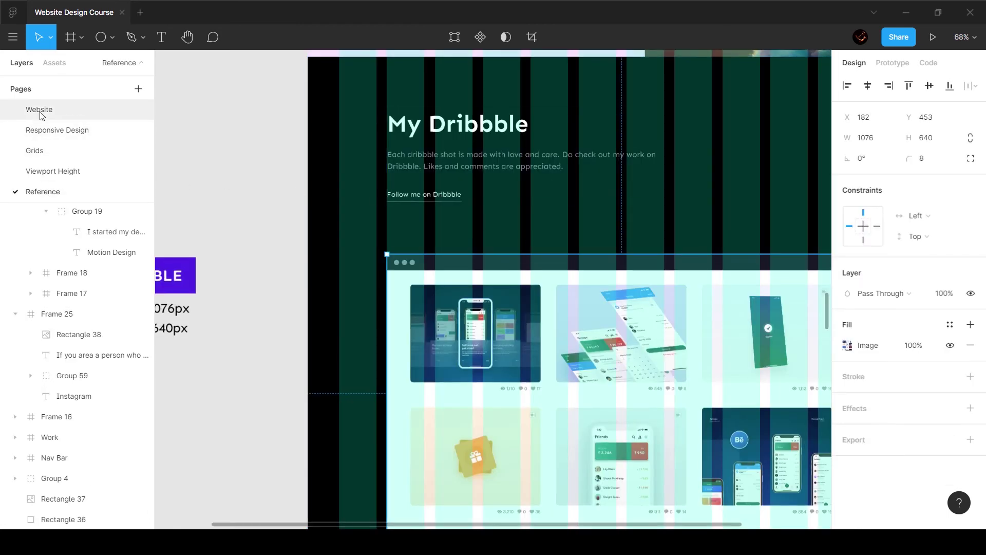
- Set 120 px spacing between the Dribbble text group and the gallery
left_click(39, 110)
left_click(491, 198, "shift")
left_click(876, 221)
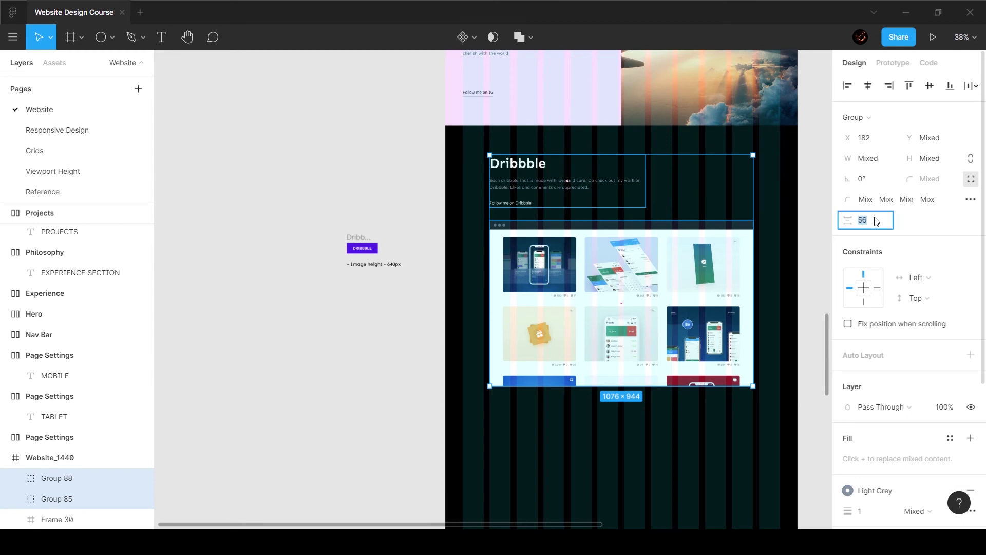
type("120")
key("Return")
- Wrap the text and gallery groups in a new frame, widened to 1440 px with padding
left_click(317, 338)
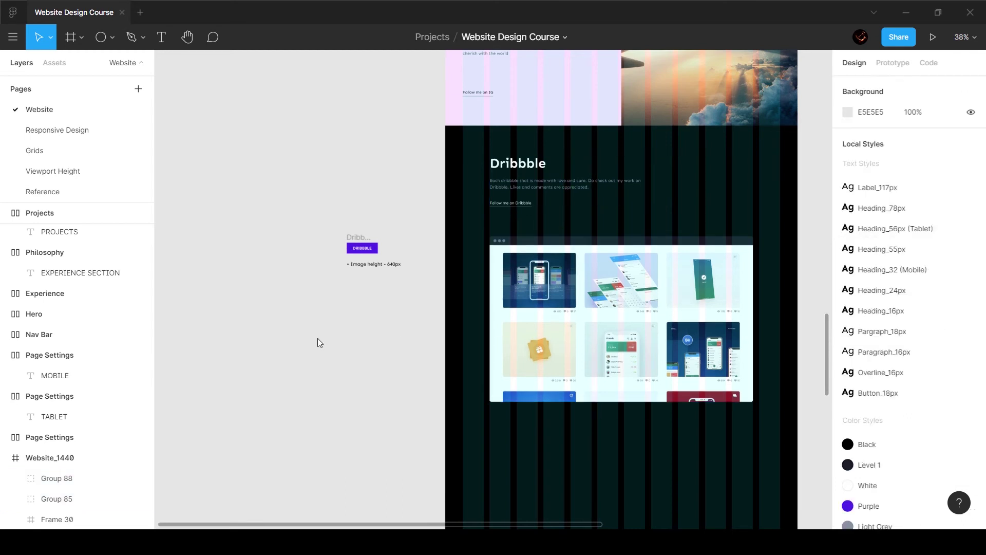
scroll(475, 325, "right", 3)
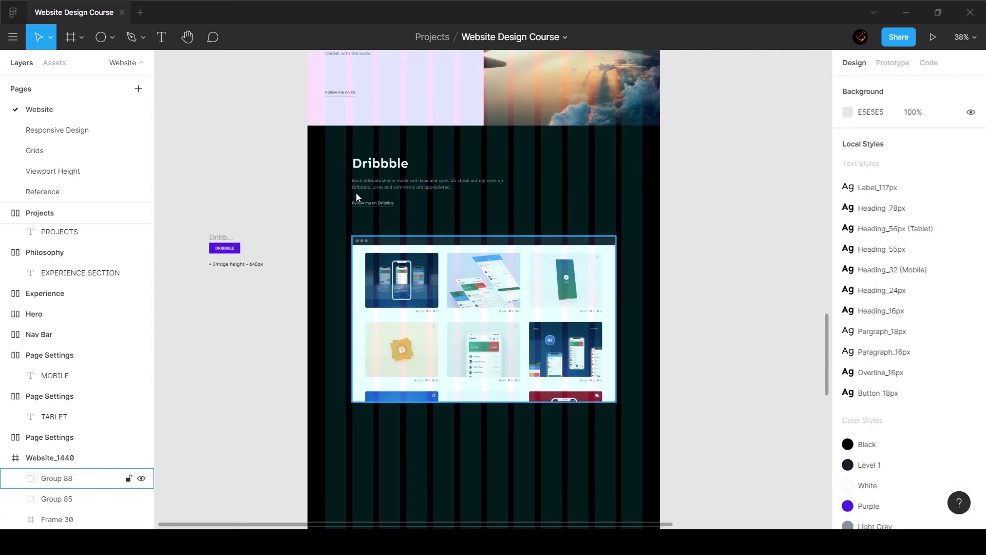
right_click(448, 265)
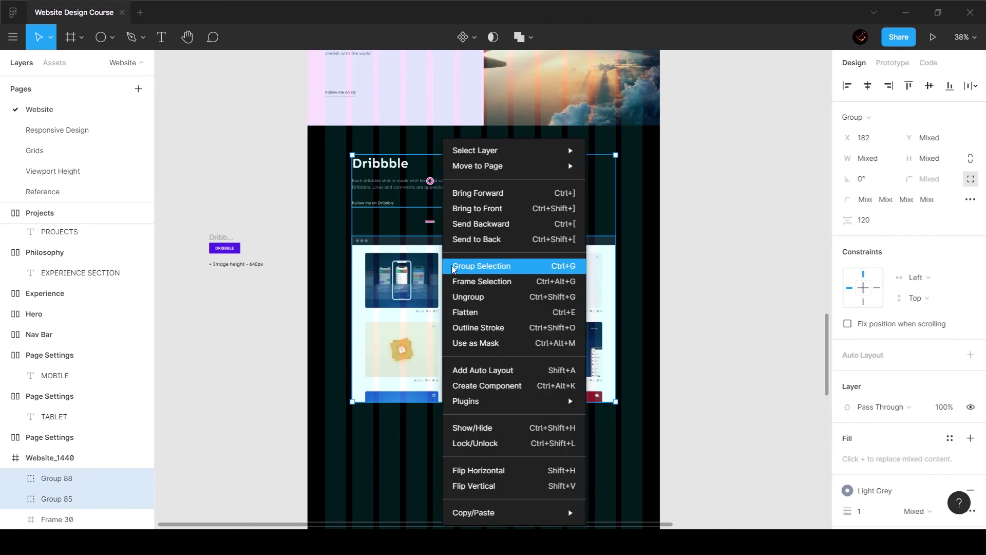
left_click(476, 281)
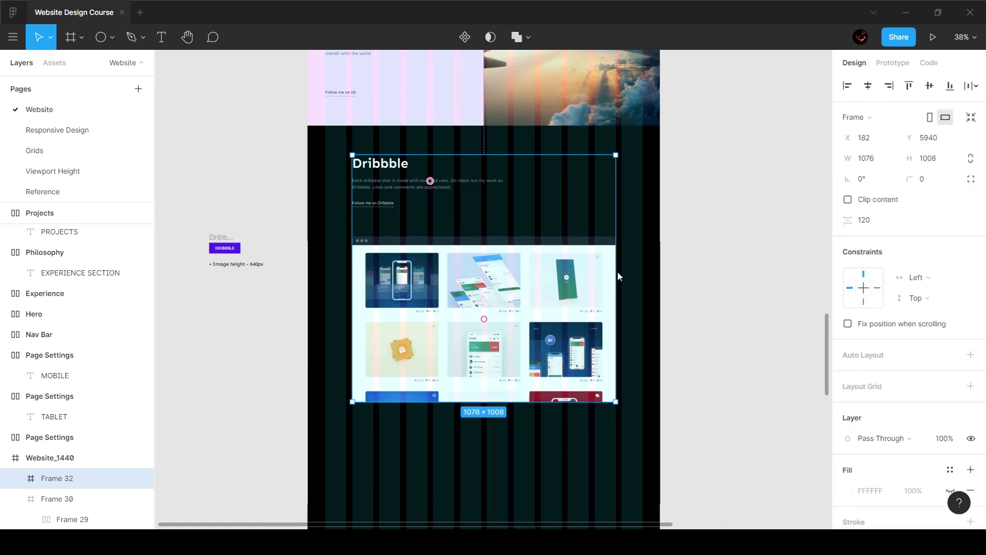
left_click_drag(616, 273, 661, 278)
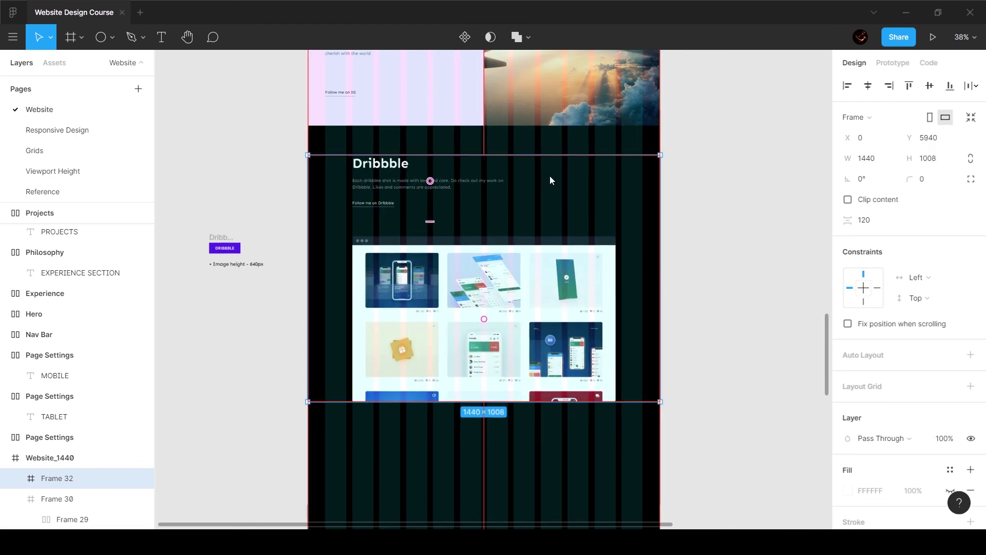
left_click_drag(551, 155, 549, 126)
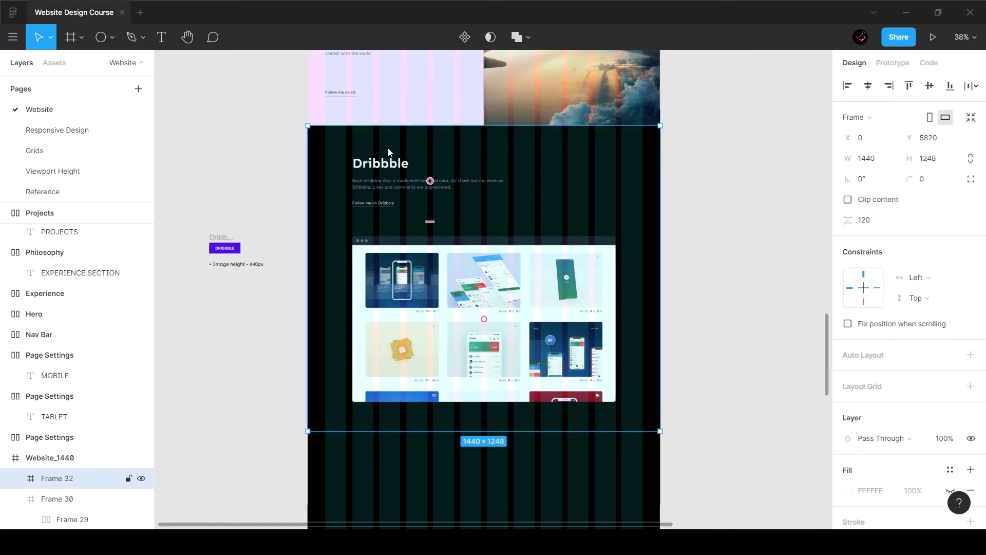
- Check the heading and gallery distances to the frame edges
double_click(383, 164)
left_click(472, 357)
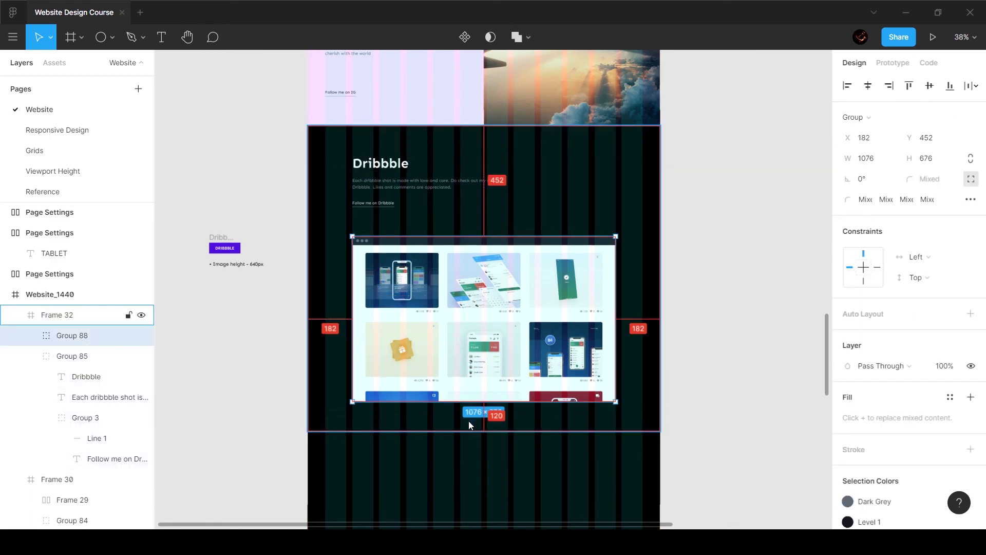
mouse_move(492, 297)
left_mouse_down()
mouse_move(564, 271)
mouse_move(513, 337)
mouse_move(492, 297)
left_mouse_up()
left_click(202, 285)
scroll(184, 251, "up", 5)
- Add a new spec note line reading '• Section width - 1076px'
left_click(366, 289)
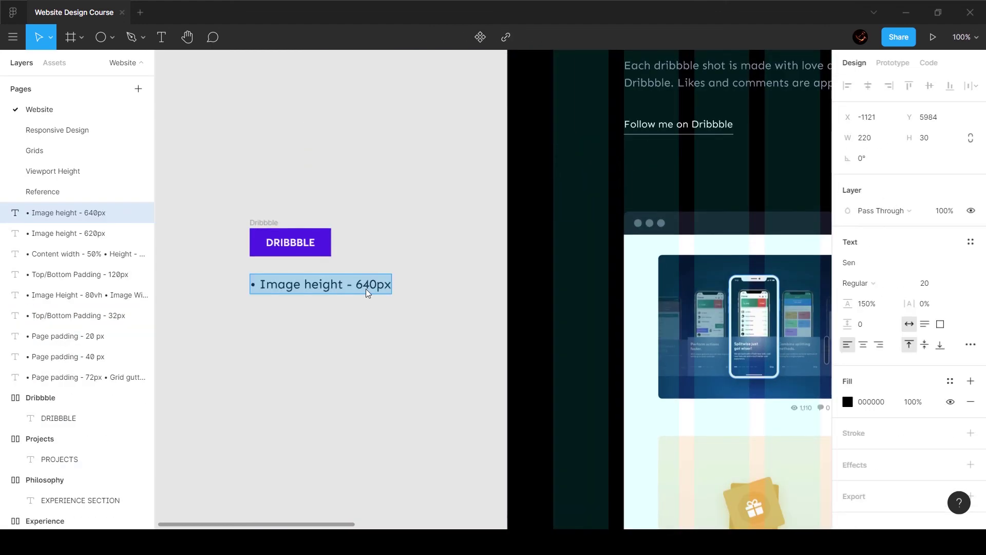
key("Right")
key("Return")
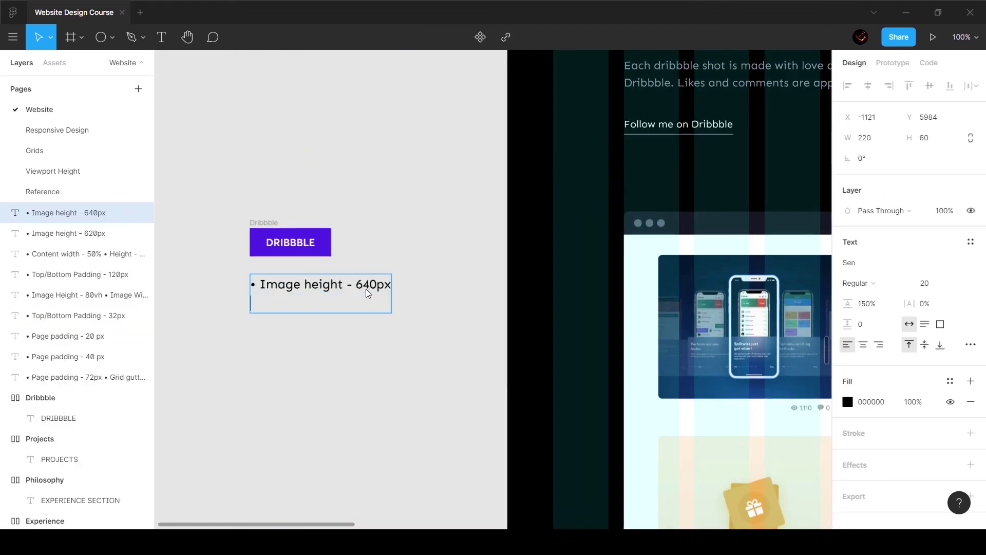
type("• Section width")
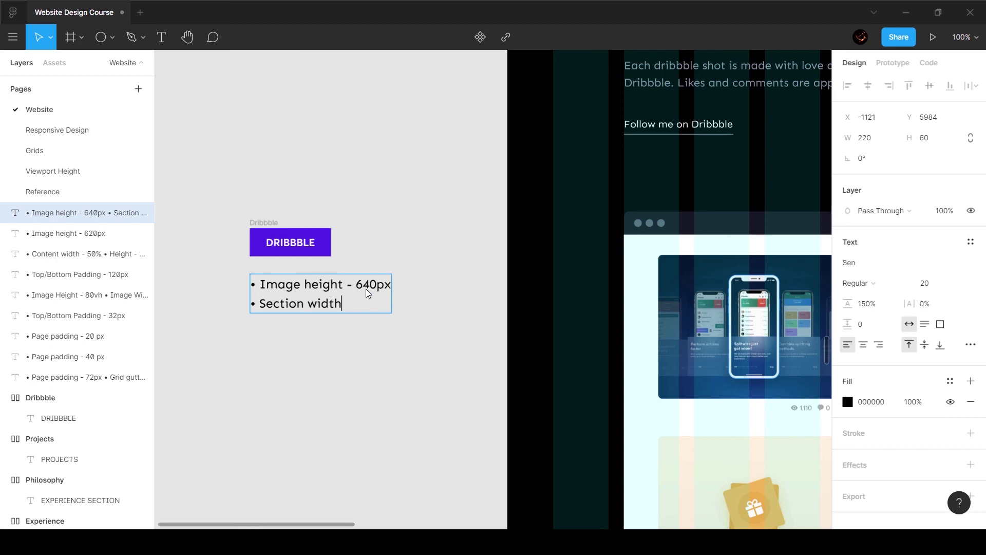
type(" - 1076px")
key("Escape")
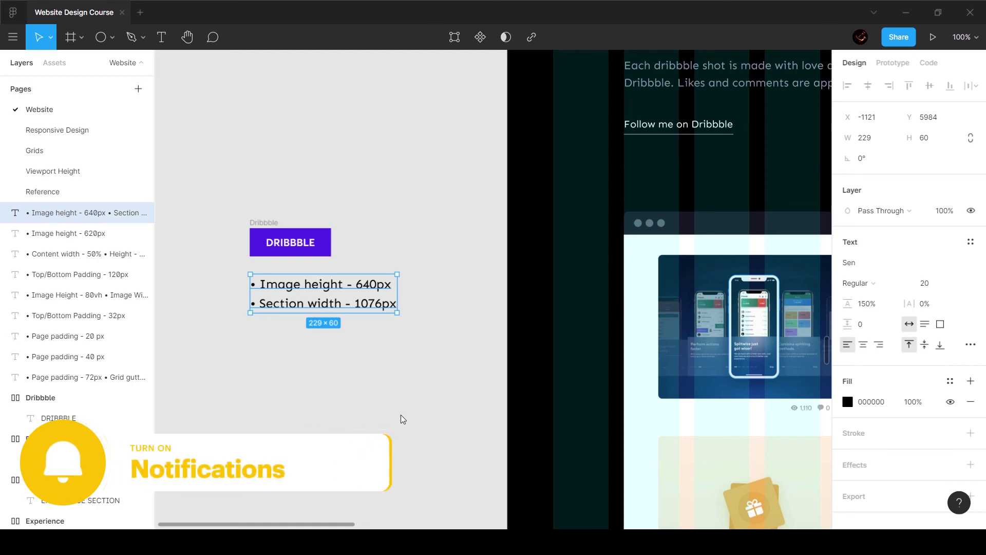
- Correct the line to read 'Max section width - 1076px'
double_click(285, 306)
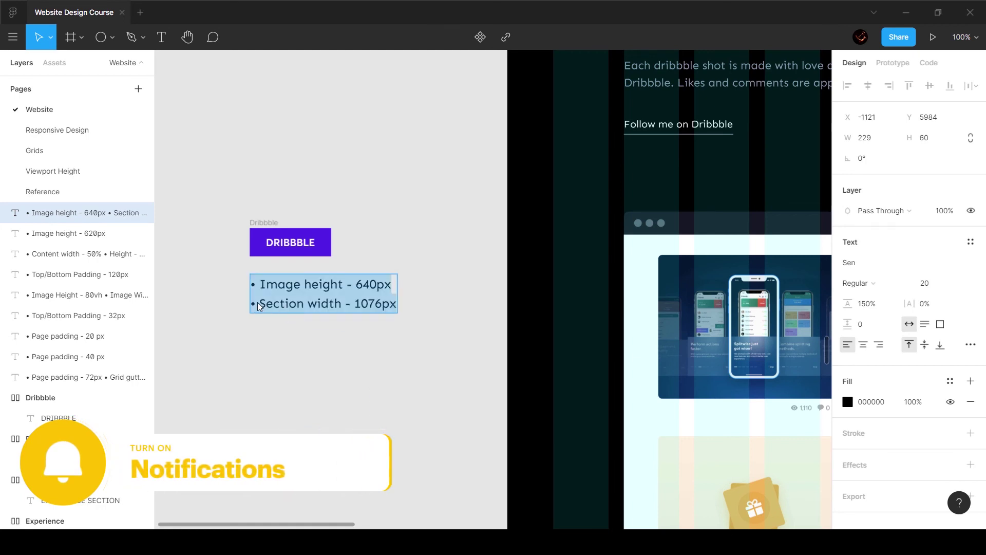
left_click(258, 302)
type("MAx")
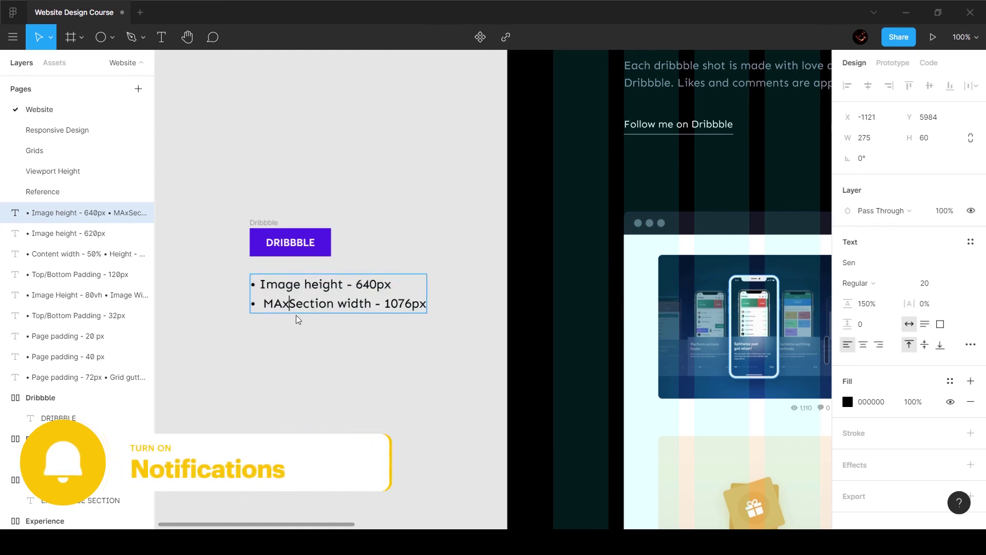
key("Left")
key("BackSpace")
type("a")
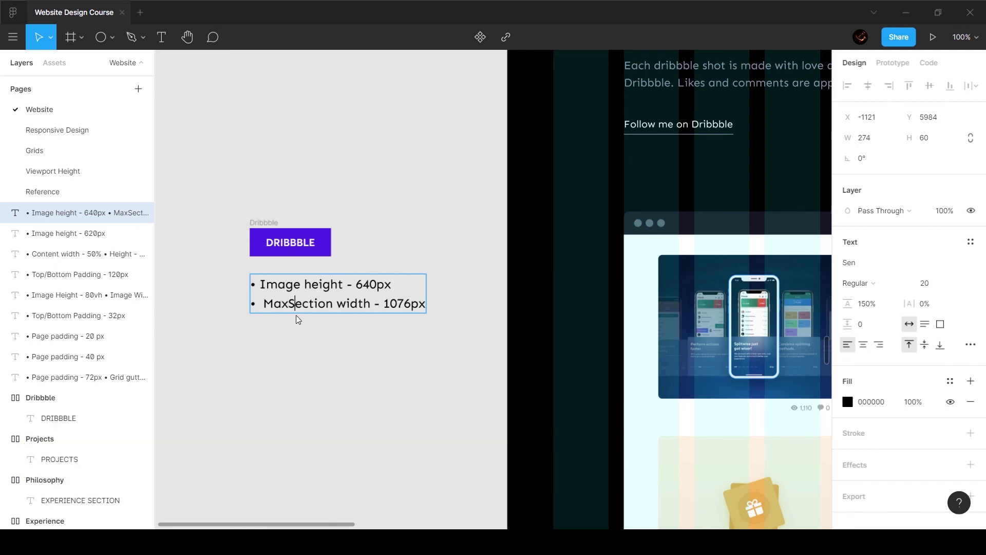
key("Delete")
type("s")
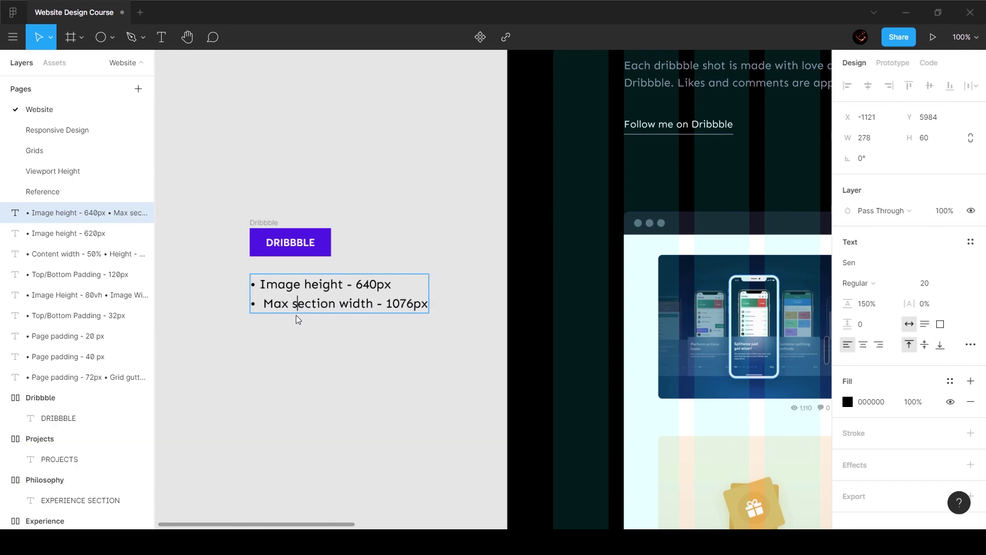
left_click(347, 365)
- Review the finished two-line spec note and deselect it
left_click(362, 306)
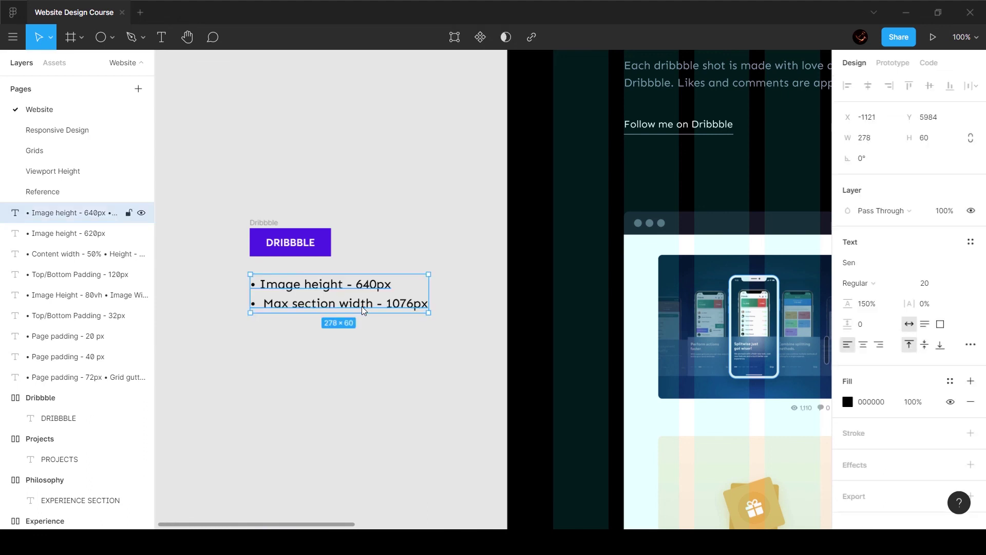
double_click(362, 306)
left_click(361, 306)
key("Escape")
scroll(396, 374, "down", 5)
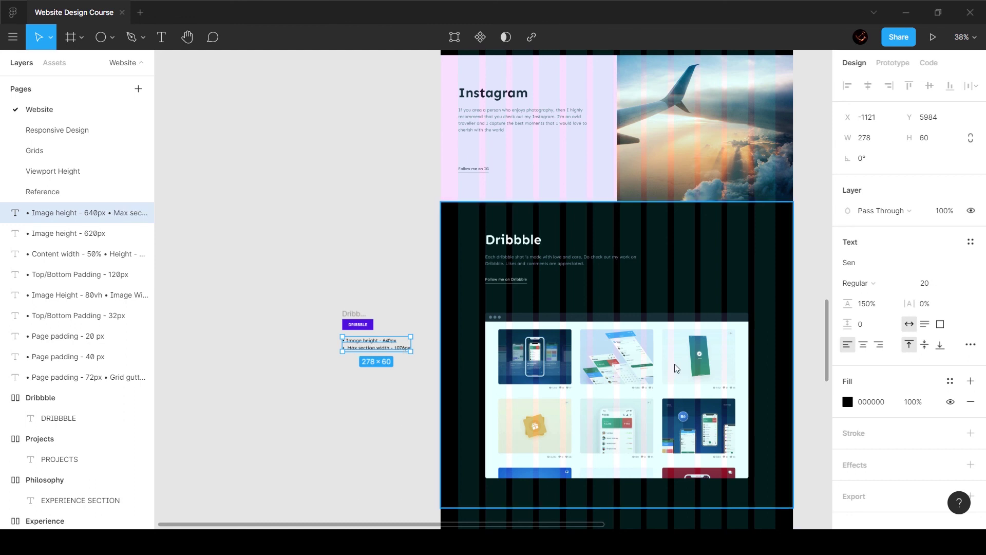
scroll(676, 339, "right", 4)
left_click(679, 328)
scroll(586, 264, "down", 4)
scroll(495, 268, "up", 2)
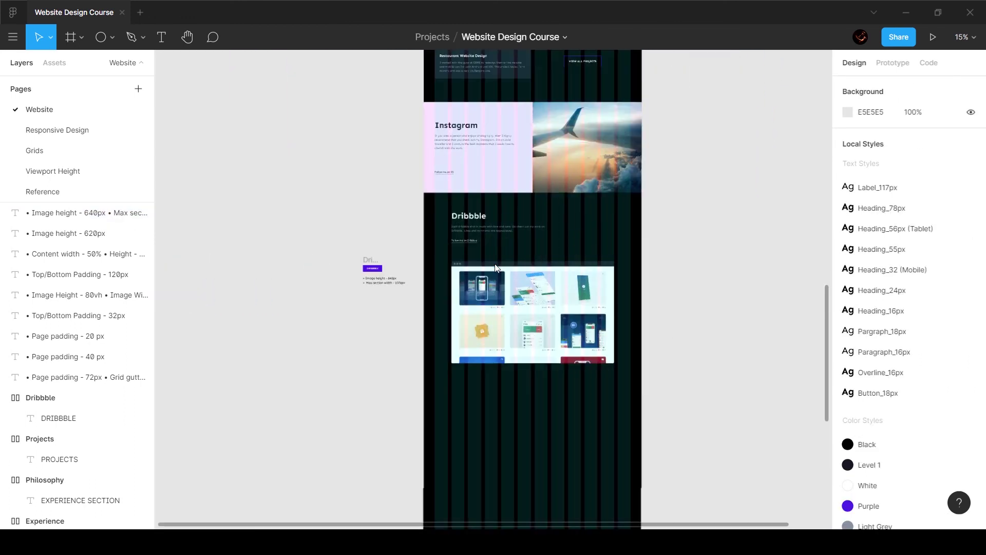